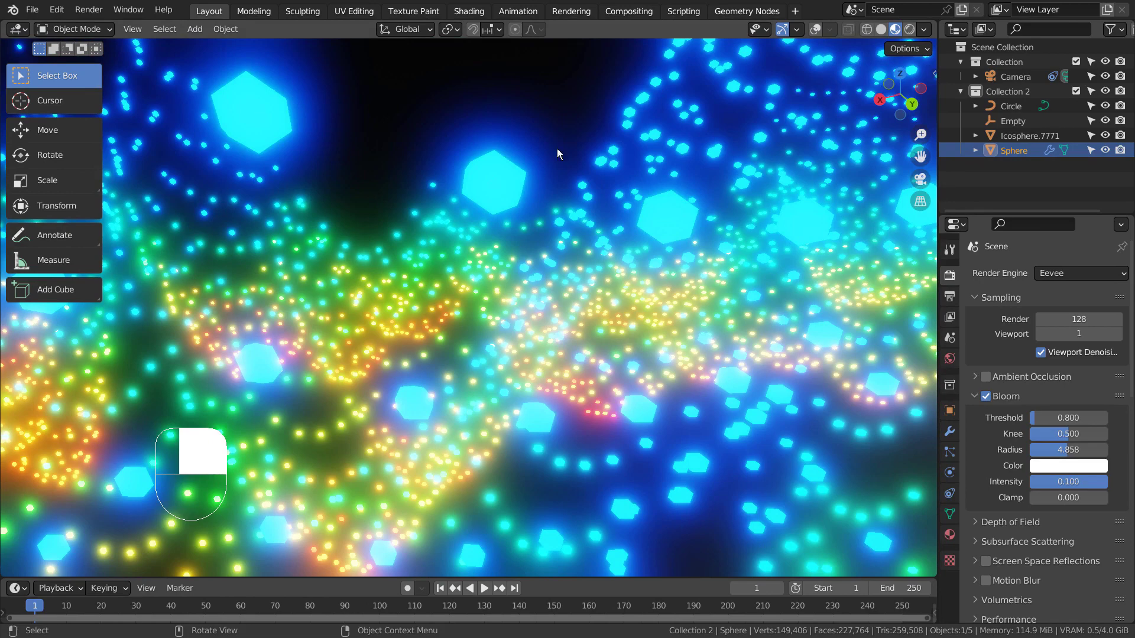
Hide Collection 2's particle terrain and the camera, and turn on viewport overlays with statistics.
{"action": "left_click", "coordinate": [1075, 91]}
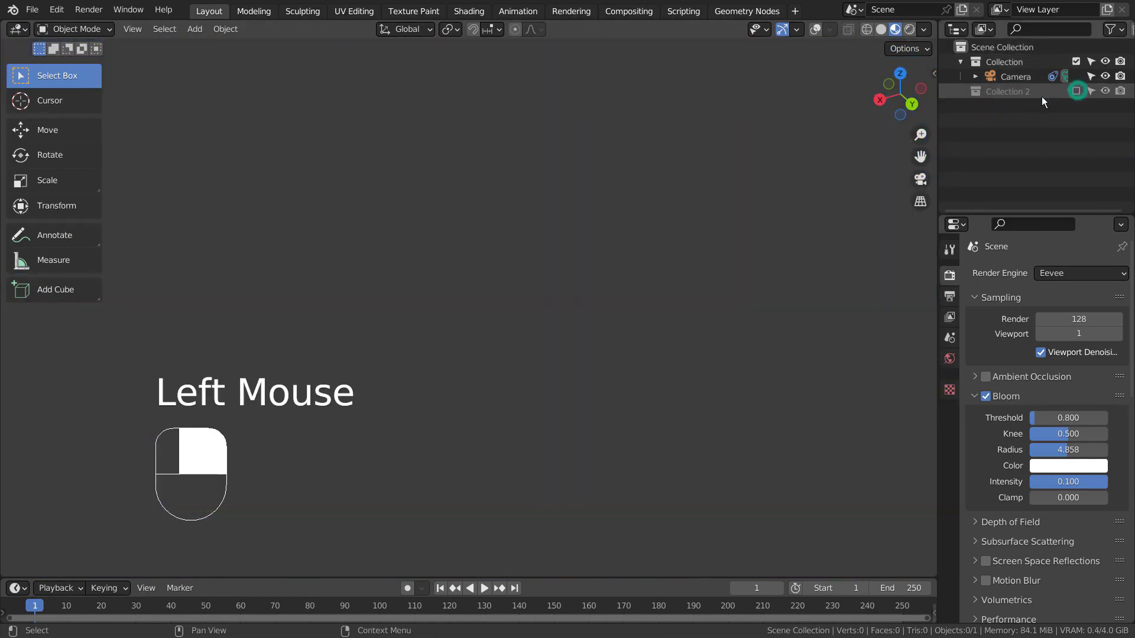
{"action": "left_click", "coordinate": [1120, 76]}
{"action": "left_click", "coordinate": [1106, 76]}
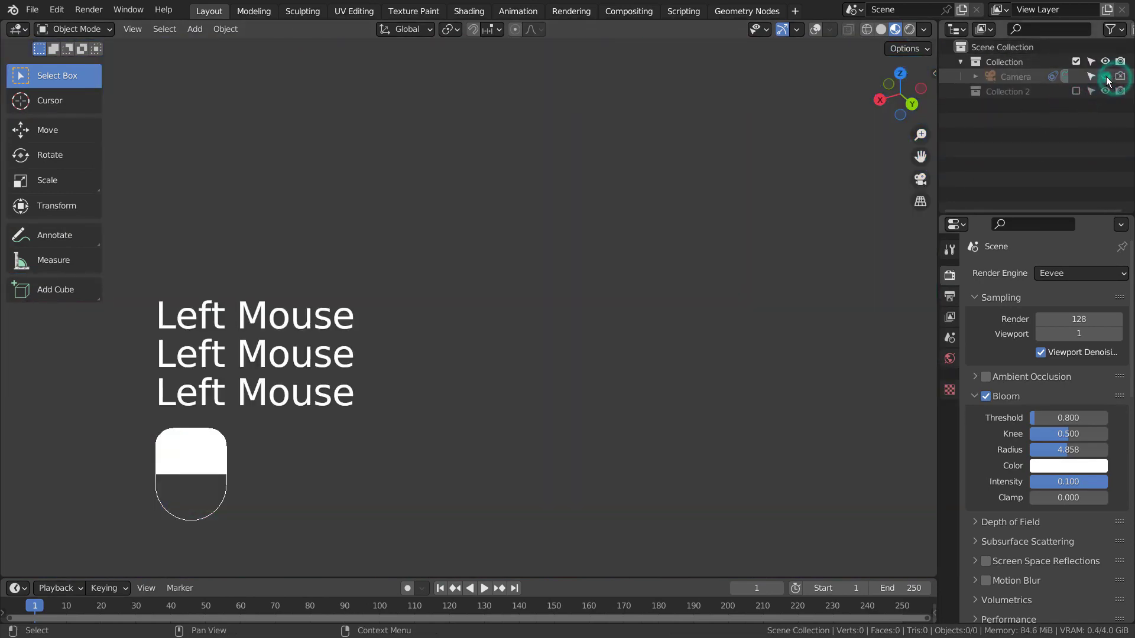
{"action": "left_click", "coordinate": [1120, 76]}
{"action": "left_click", "coordinate": [455, 278]}
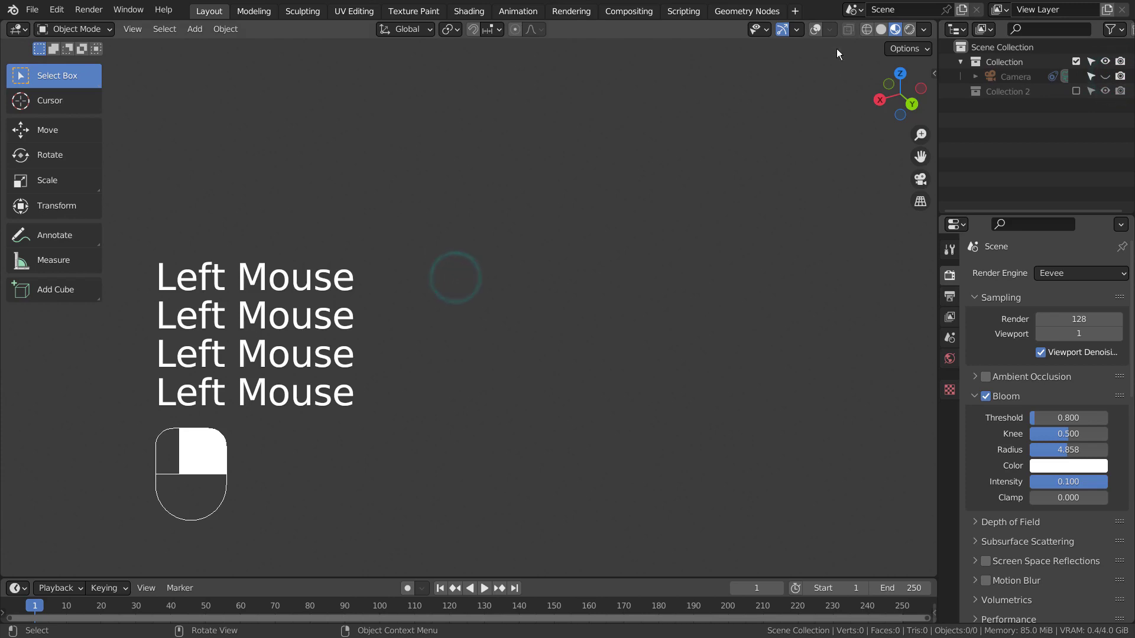
{"action": "left_click", "coordinate": [816, 30]}
Add a 2 m plane at the world origin and frame the view on it.
{"action": "key", "text": "shift+a"}
{"action": "mouse_move", "coordinate": [520, 260]}
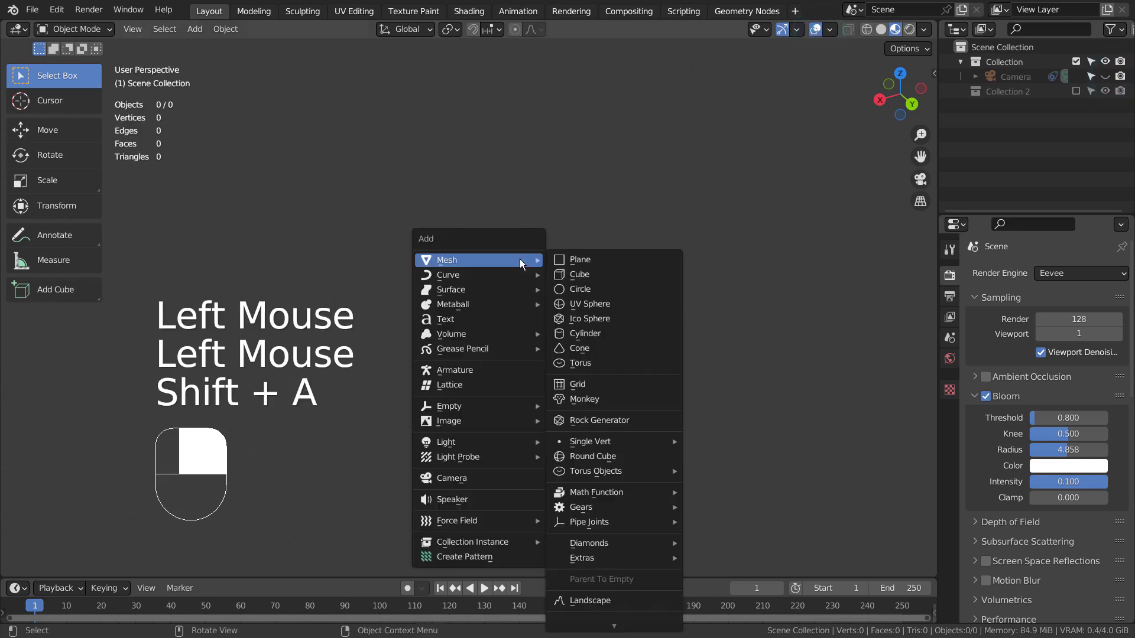
{"action": "left_click", "coordinate": [576, 260]}
{"action": "key", "text": "KP_Decimal"}
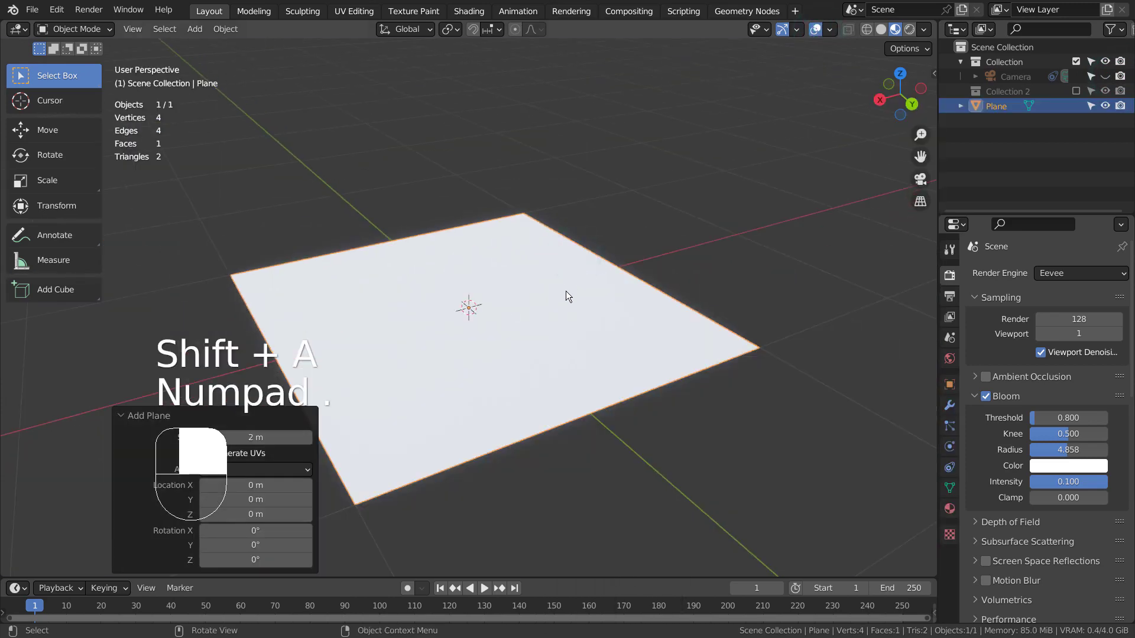
{"action": "scroll", "coordinate": [562, 294], "scroll_direction": "down", "scroll_amount": 1}
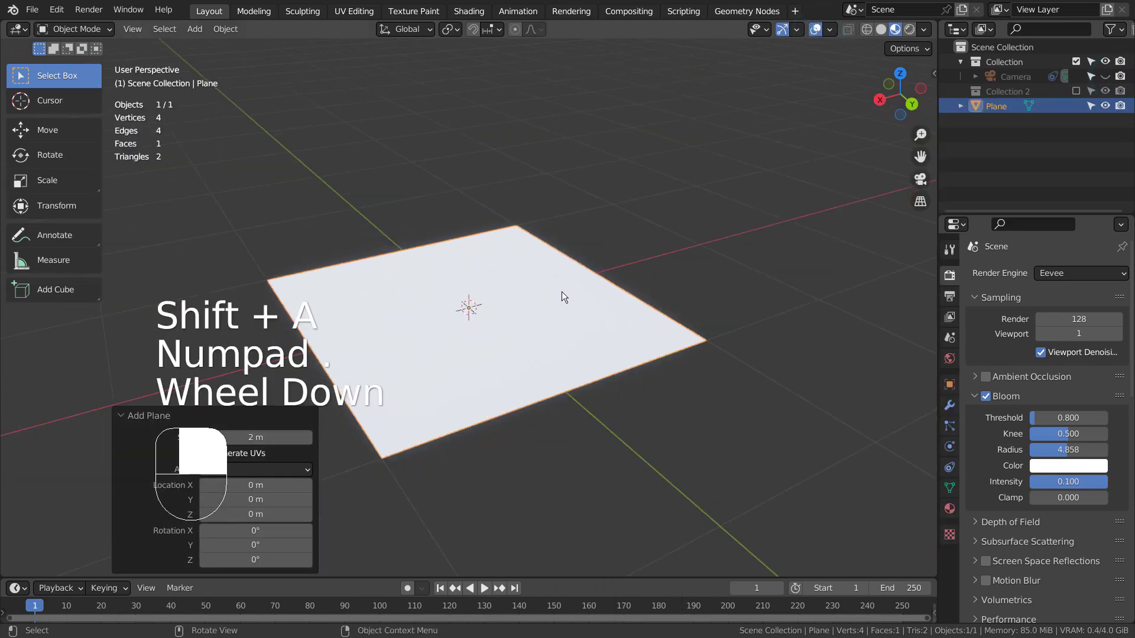
Add an Ocean modifier to the plane and zoom out to see the whole wavy surface.
{"action": "left_click", "coordinate": [949, 406]}
{"action": "left_click", "coordinate": [1037, 274]}
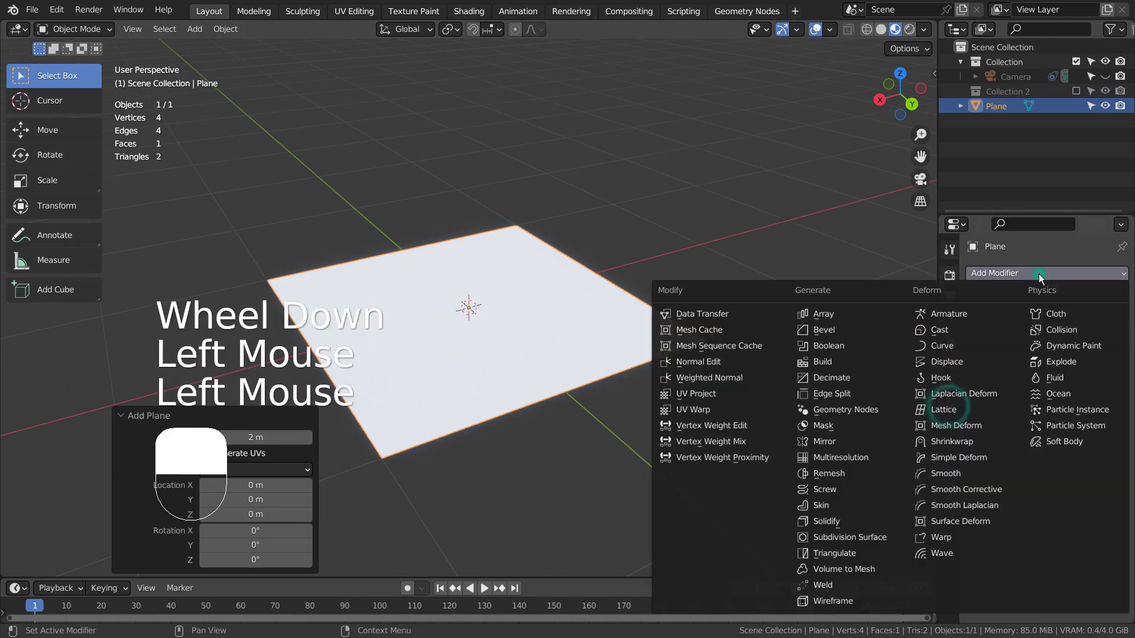
{"action": "left_click", "coordinate": [1055, 393]}
{"action": "scroll", "coordinate": [650, 361], "scroll_direction": "down", "scroll_amount": 2}
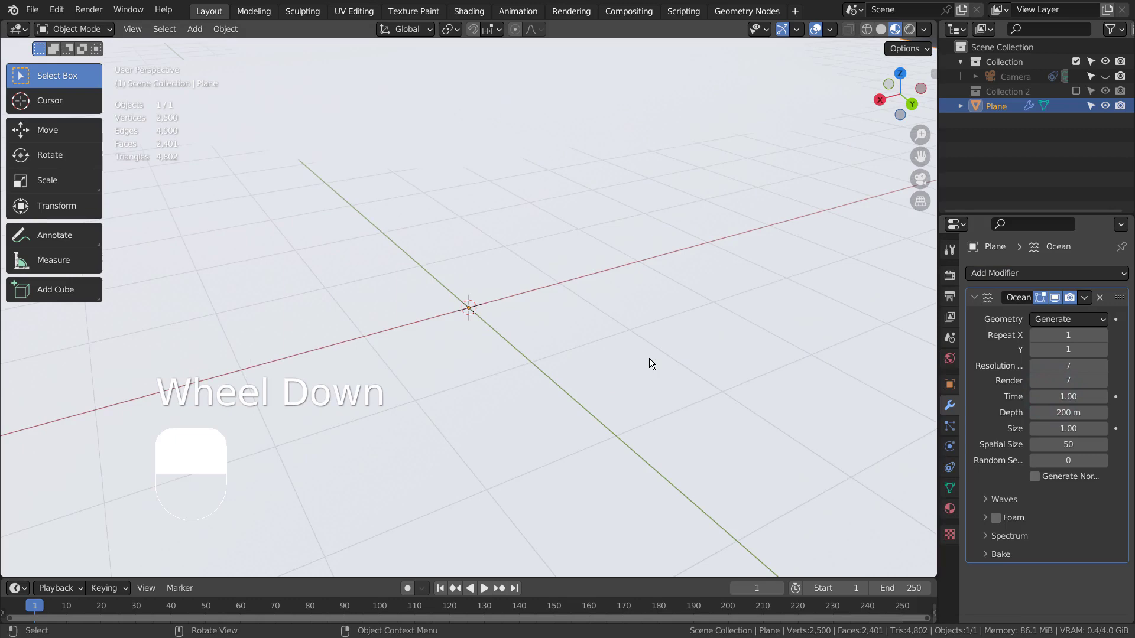
{"action": "middle_click_drag", "start_coordinate": [684, 288], "coordinate": [803, 58], "text": "ctrl"}
{"action": "middle_click_drag", "start_coordinate": [565, 271], "coordinate": [573, 331], "text": "ctrl"}
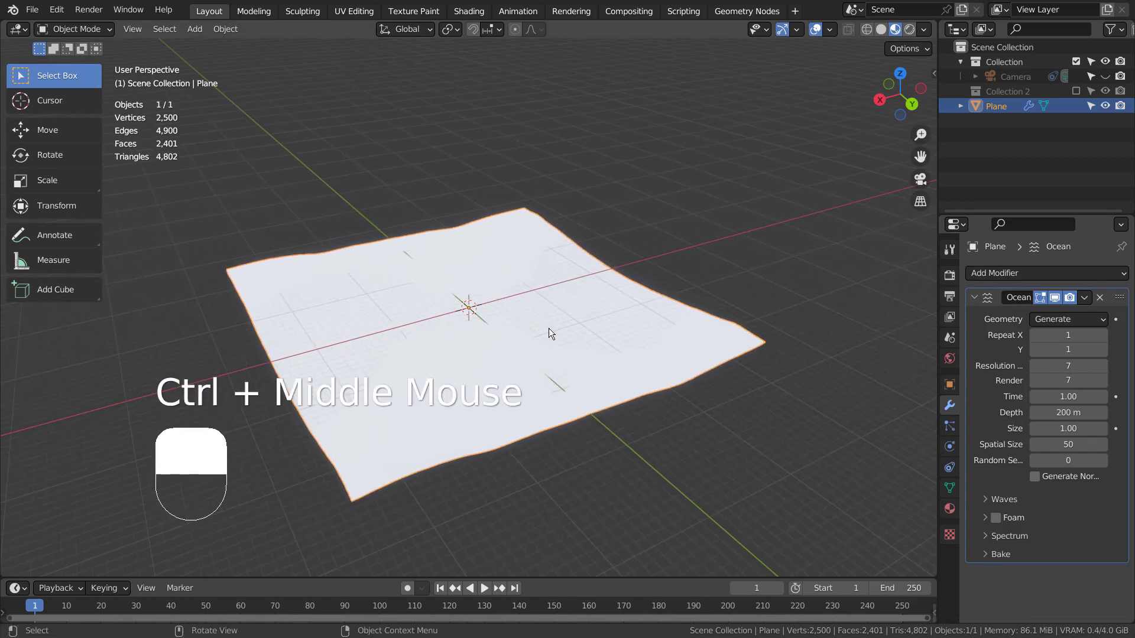
Switch to Solid shading and raise the Ocean Resolution and Render Resolution to 8.
{"action": "left_click", "coordinate": [881, 29]}
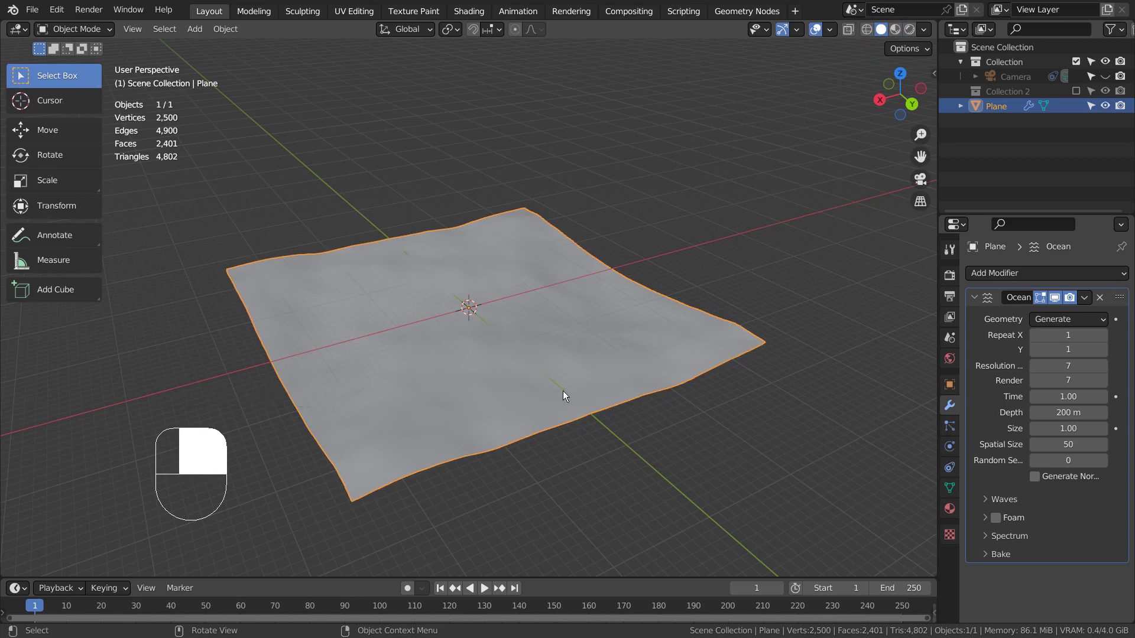
{"action": "left_click", "coordinate": [1103, 366]}
{"action": "left_click", "coordinate": [1102, 380]}
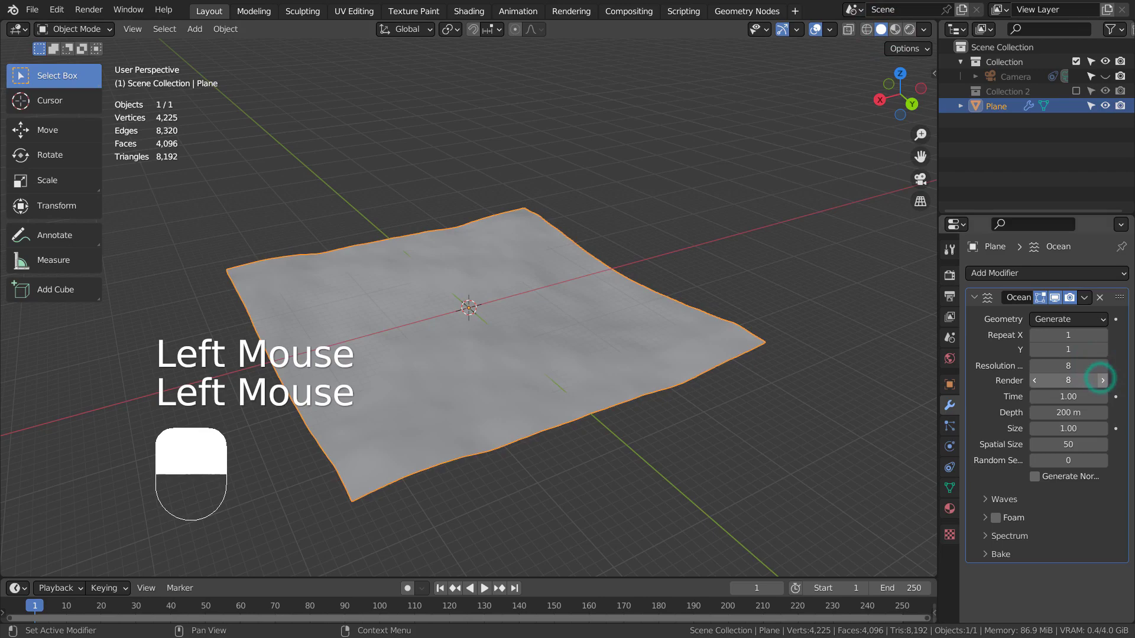
{"action": "key", "text": "Tab"}
{"action": "key", "text": "Tab"}
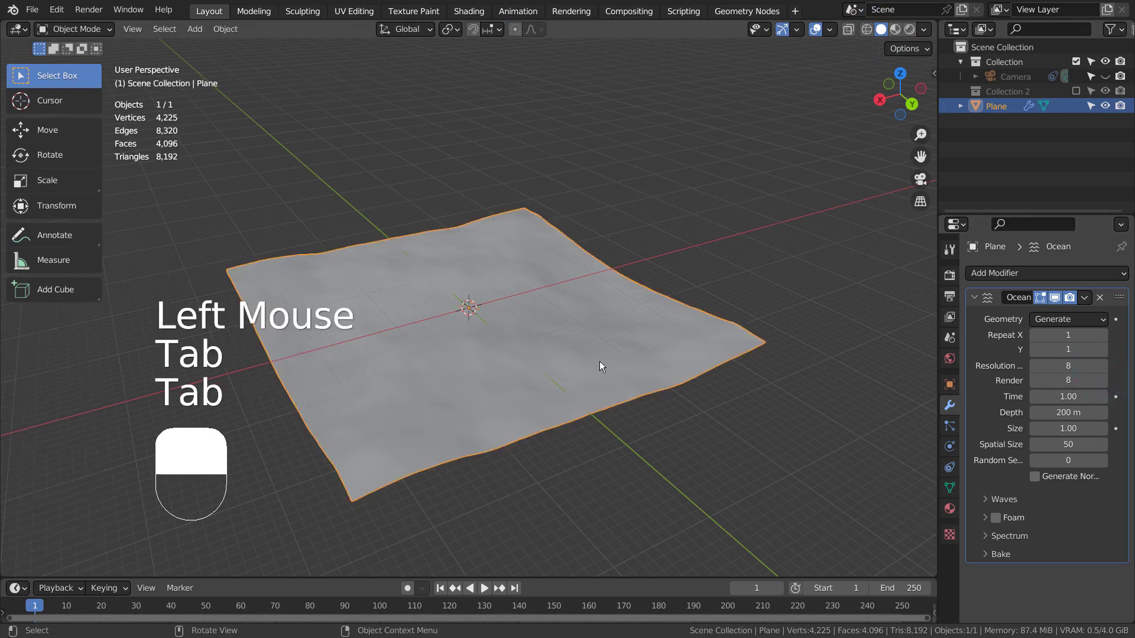
Apply the Ocean modifier to bake the waves into a 4,225-vertex mesh, then enter Edit Mode.
{"action": "left_click", "coordinate": [984, 349]}
{"action": "key", "text": "ctrl+a"}
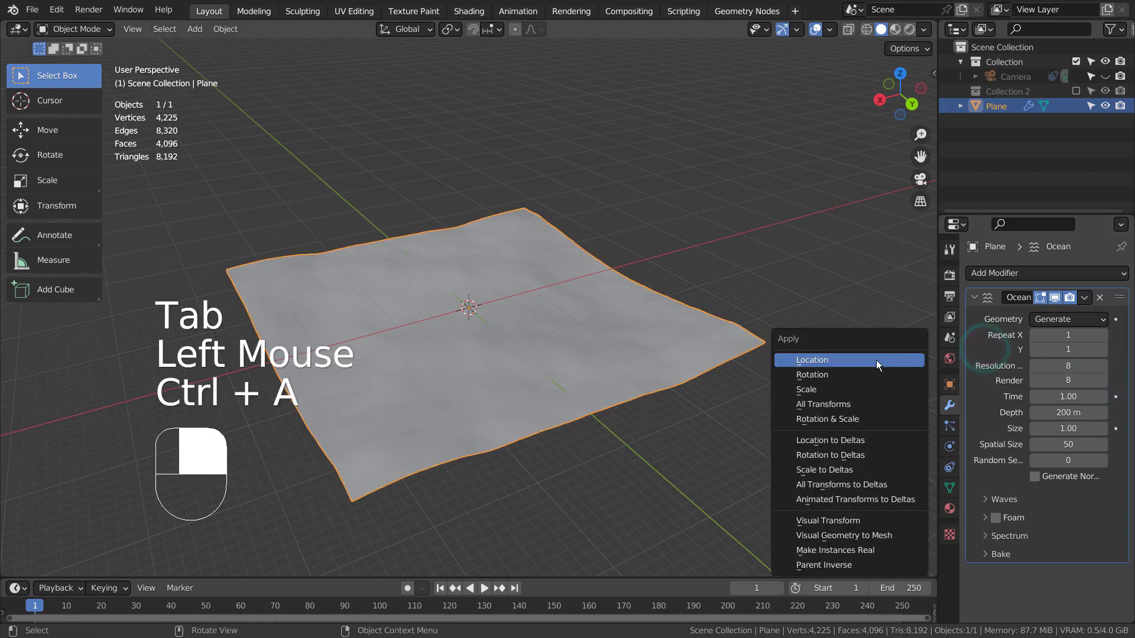
{"action": "left_click", "coordinate": [985, 353]}
{"action": "left_click", "coordinate": [1084, 298]}
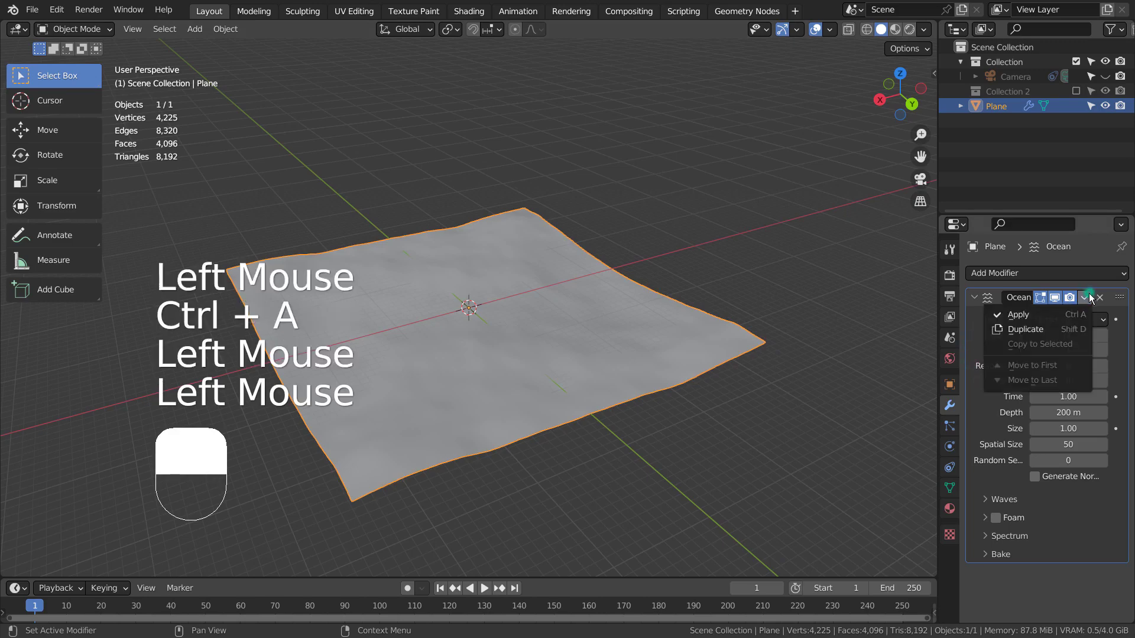
{"action": "left_click", "coordinate": [1005, 315]}
{"action": "key", "text": "Tab"}
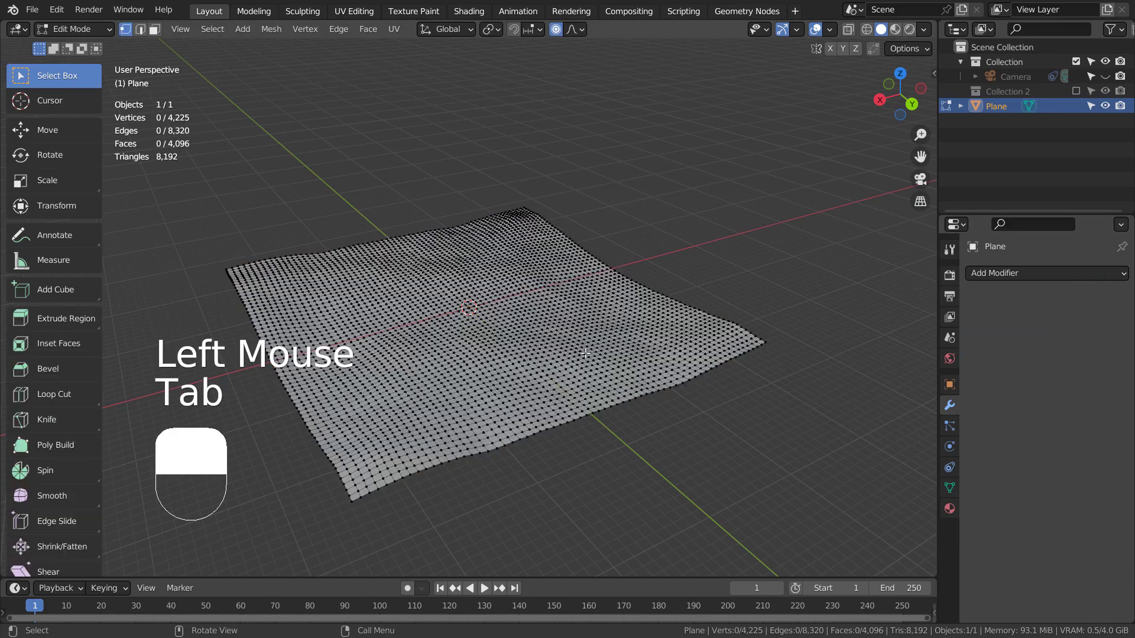
{"action": "left_click", "coordinate": [520, 393], "text": "alt"}
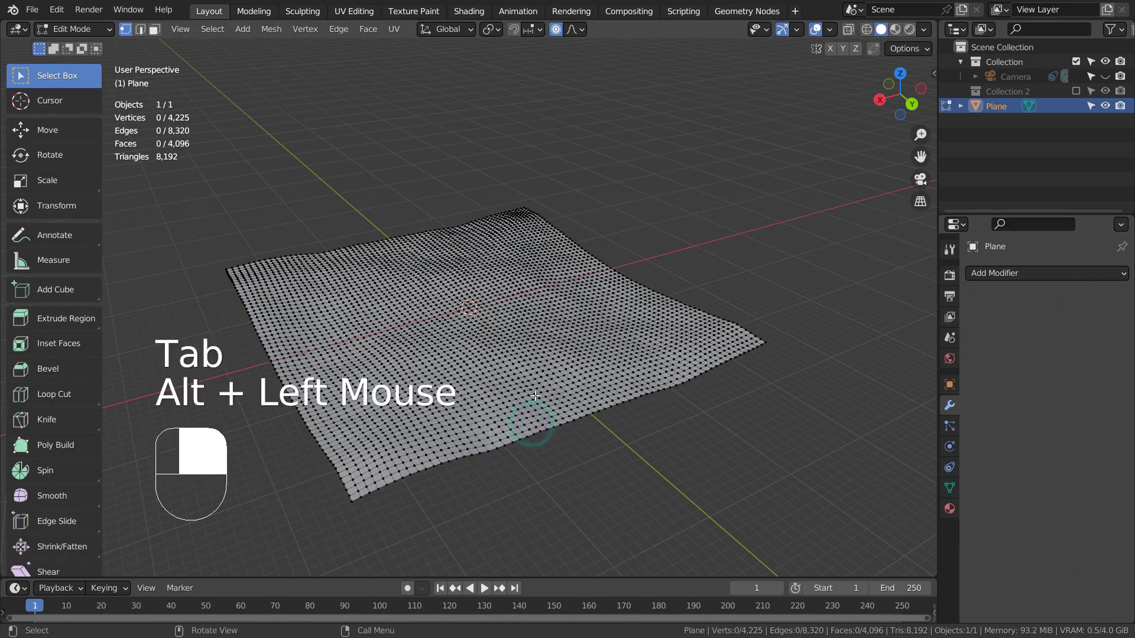
{"action": "mouse_move", "coordinate": [520, 392]}
{"action": "middle_mouse_down"}
{"action": "mouse_move", "coordinate": [629, 283]}
{"action": "mouse_move", "coordinate": [428, 329]}
{"action": "middle_mouse_up"}
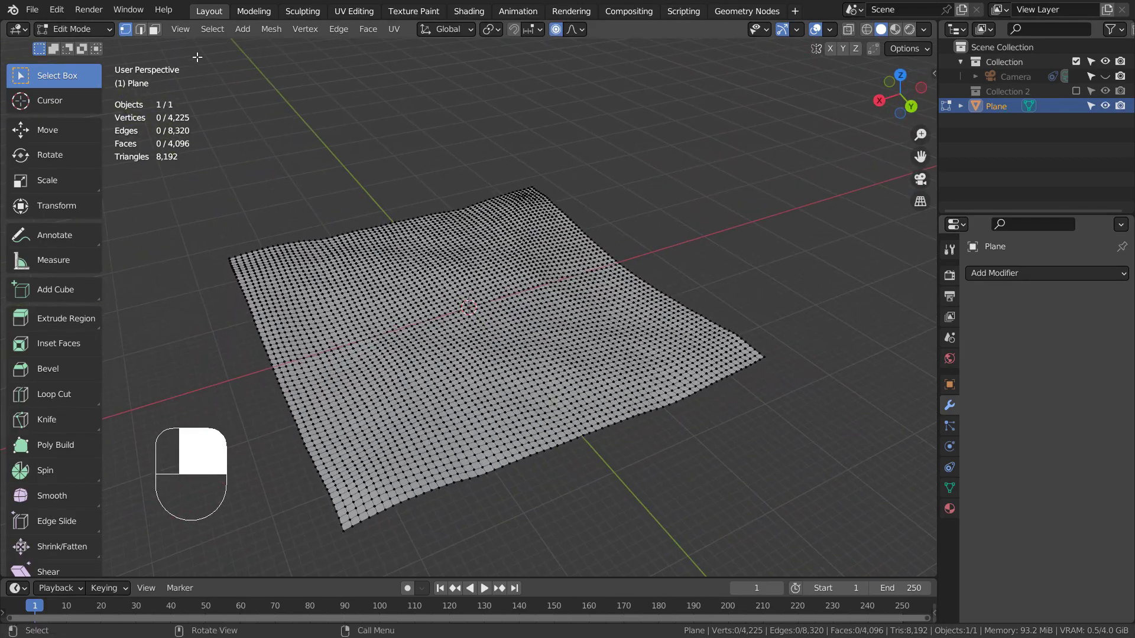
Select Random vertices, lowering the ratio from 0.05 to 0.01 so 42 of 4,225 are picked.
{"action": "left_click", "coordinate": [211, 30]}
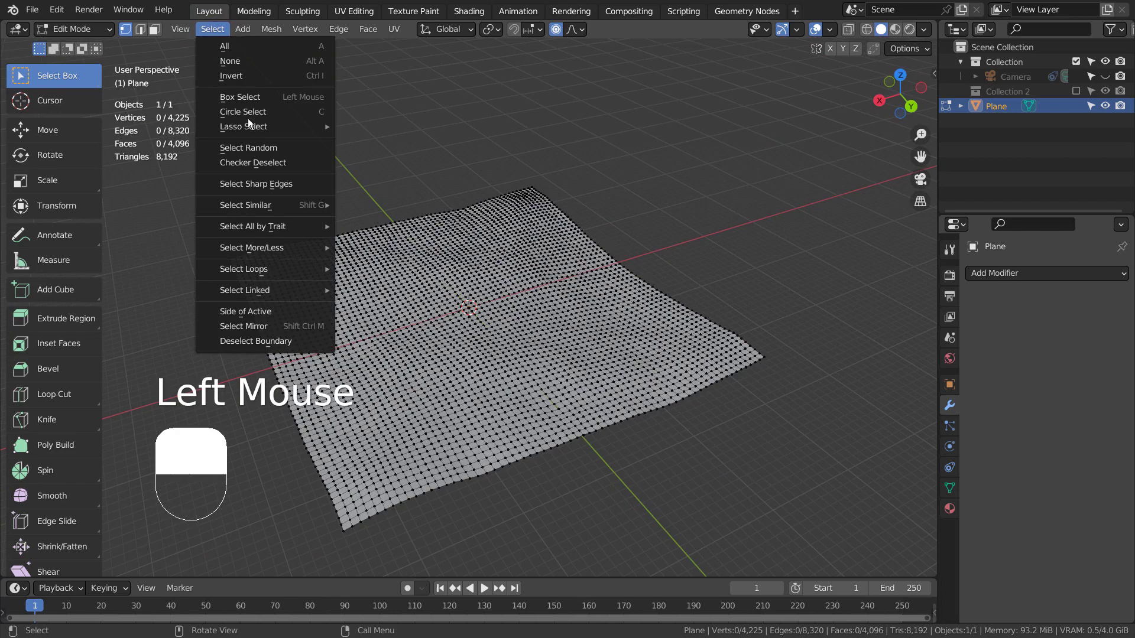
{"action": "left_click", "coordinate": [257, 150]}
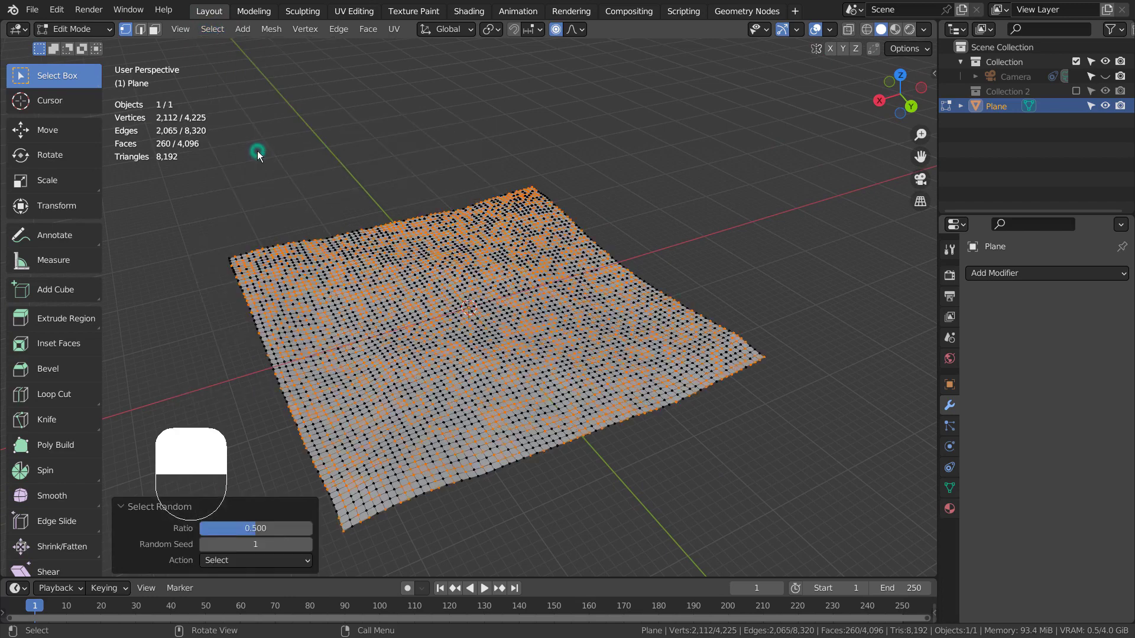
{"action": "left_click", "coordinate": [260, 527]}
{"action": "type", "text": ".05"}
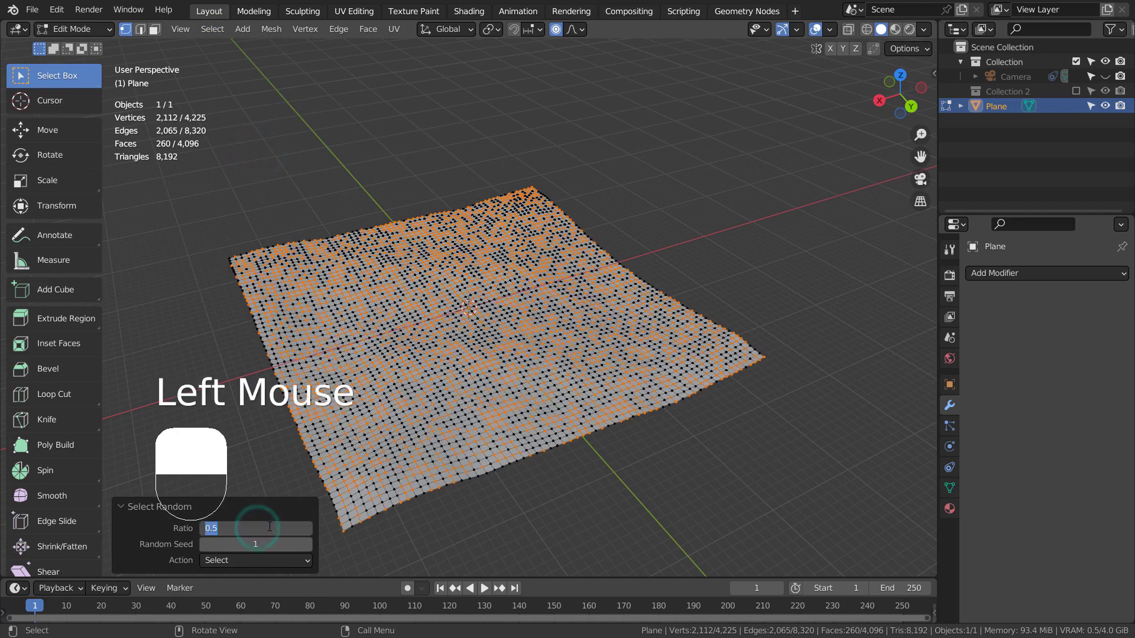
{"action": "key", "text": "Return"}
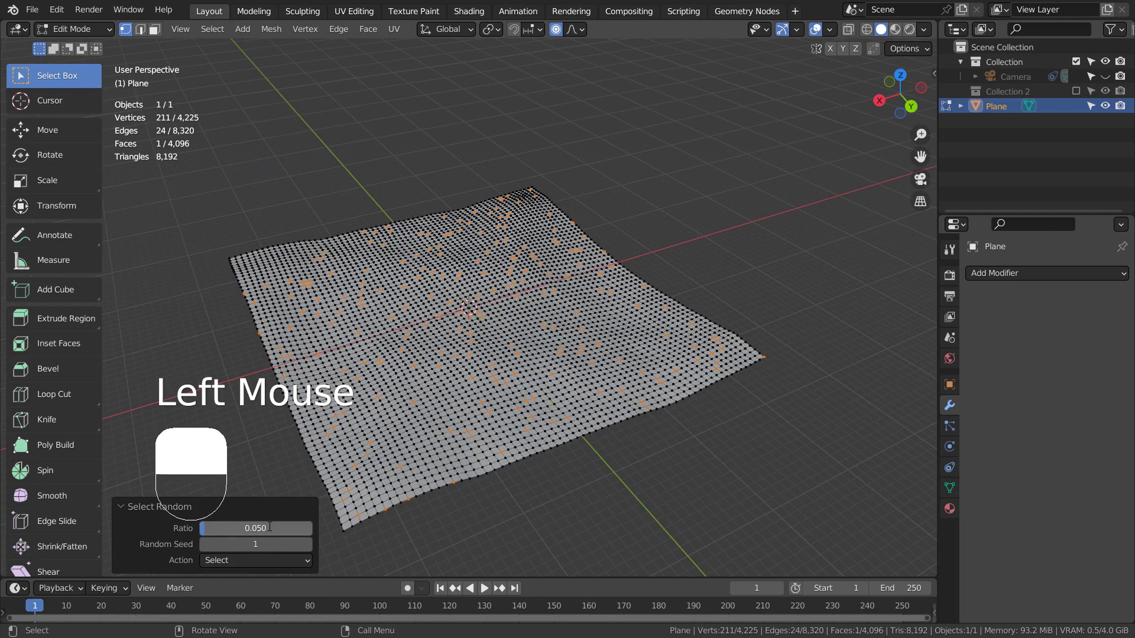
{"action": "left_click", "coordinate": [273, 527]}
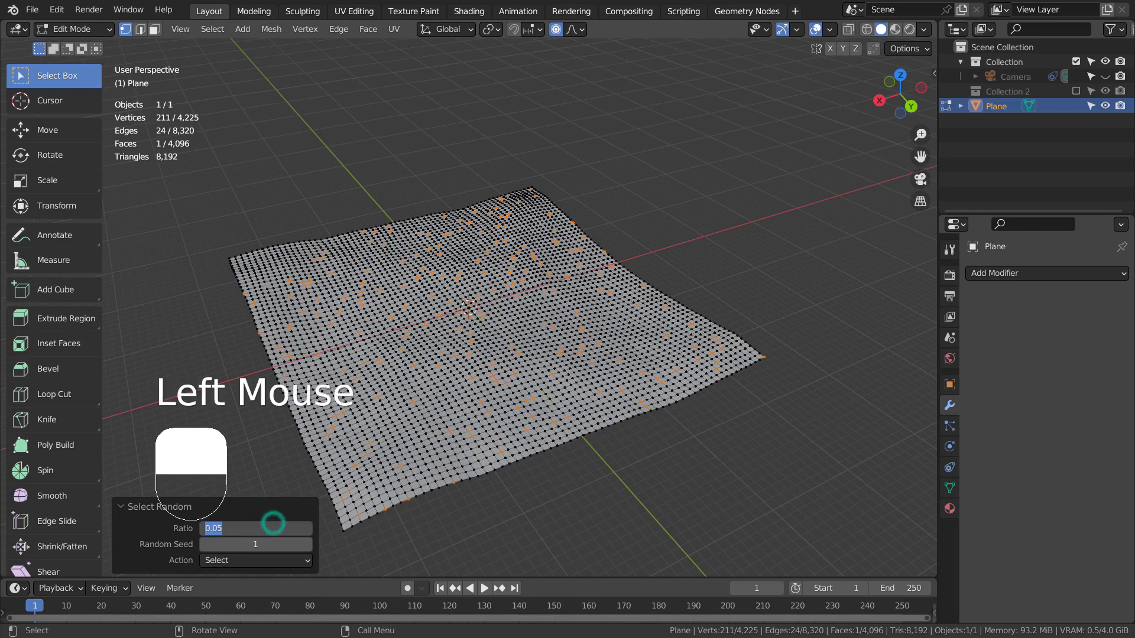
{"action": "type", "text": ".01"}
{"action": "key", "text": "Return"}
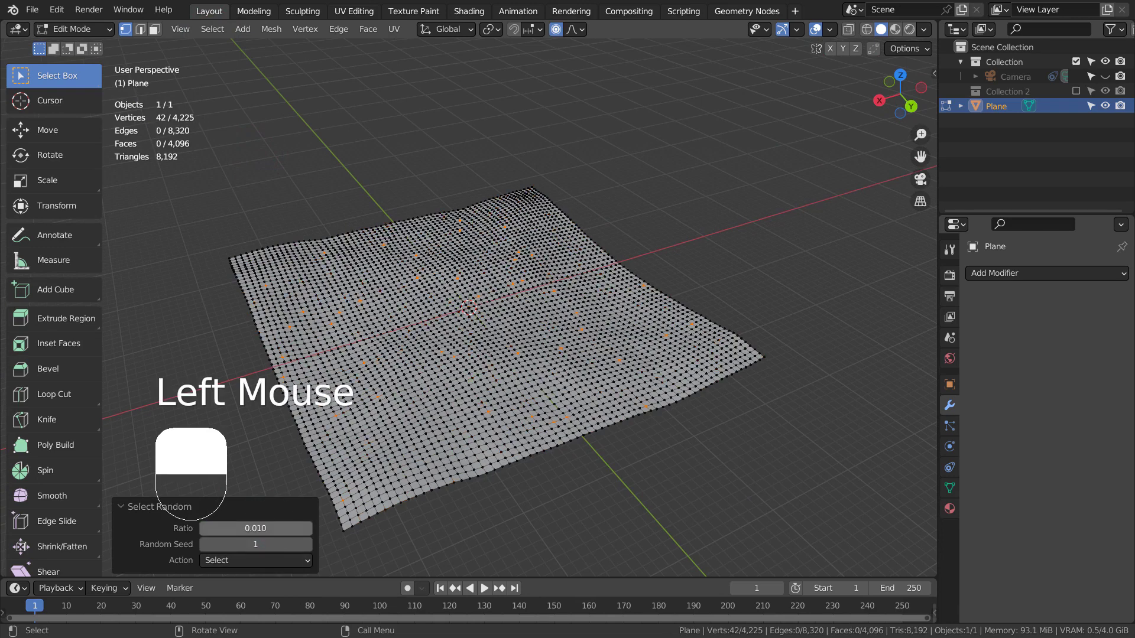
{"action": "left_click", "coordinate": [559, 31]}
With proportional editing on, pull the selected vertices up into tall peaks and return to Object Mode.
{"action": "left_click", "coordinate": [559, 30]}
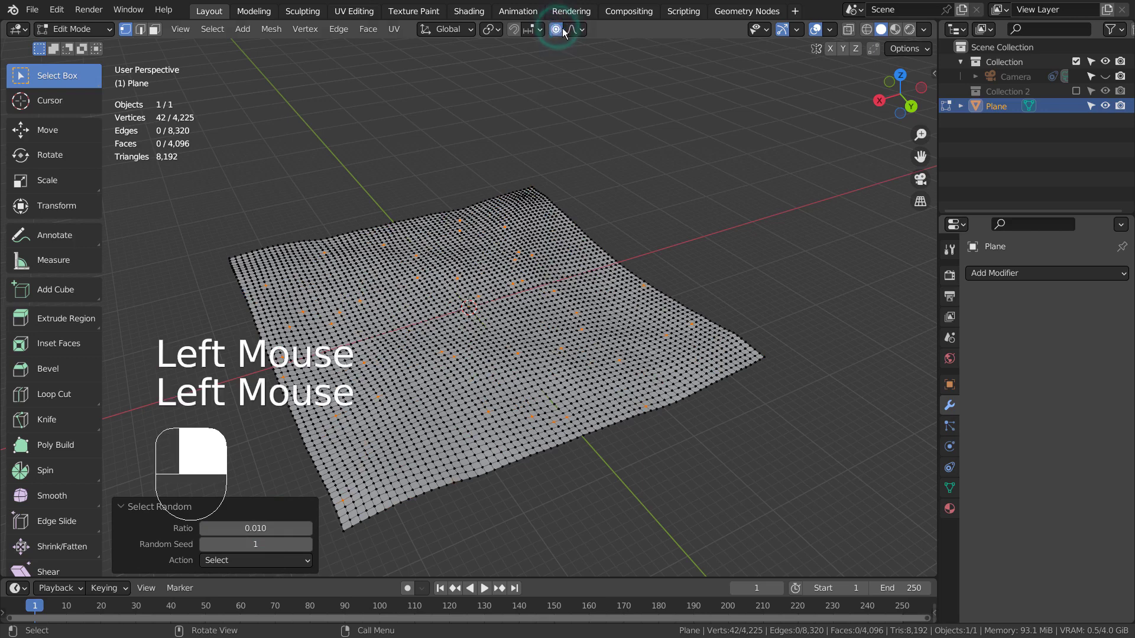
{"action": "key", "text": "g"}
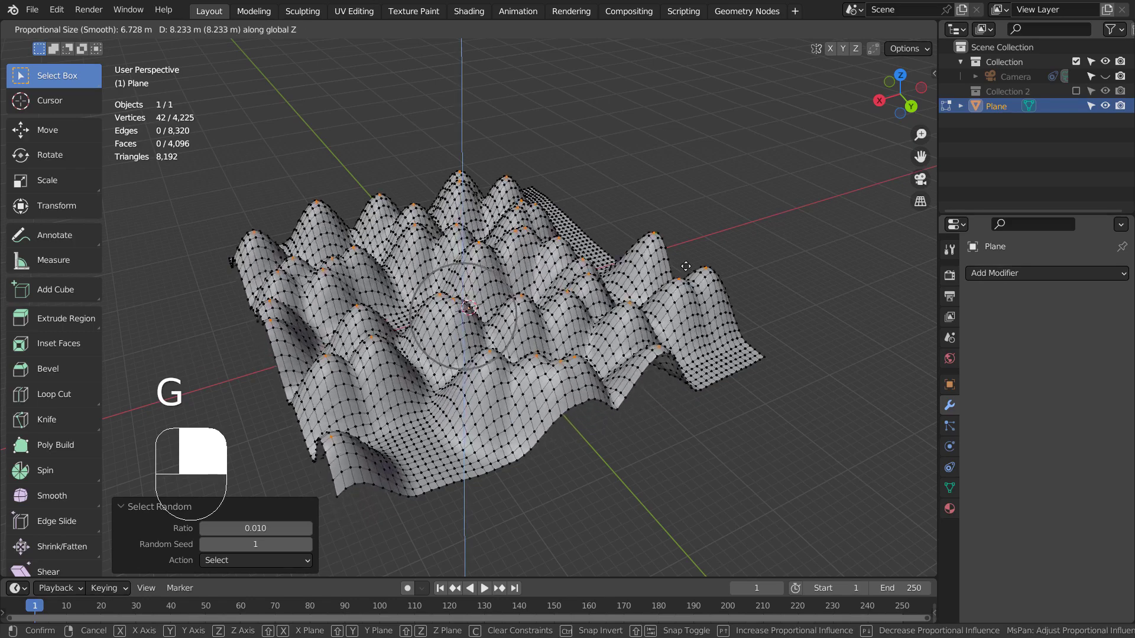
{"action": "scroll", "coordinate": [680, 236], "scroll_direction": "down", "scroll_amount": 1}
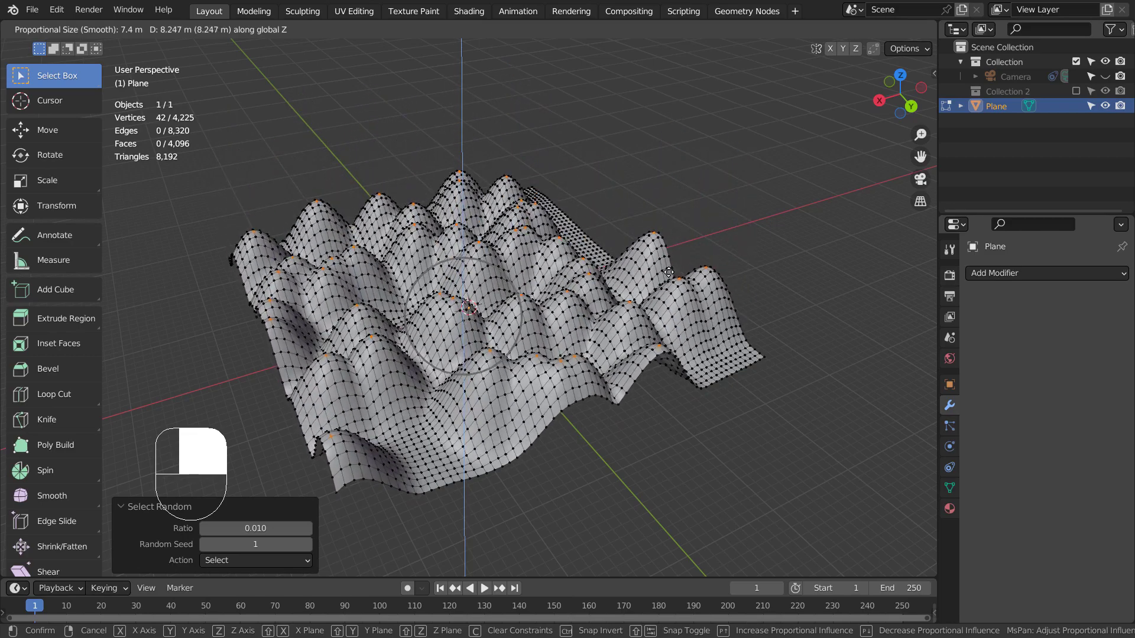
{"action": "scroll", "coordinate": [661, 171], "scroll_direction": "down", "scroll_amount": 3}
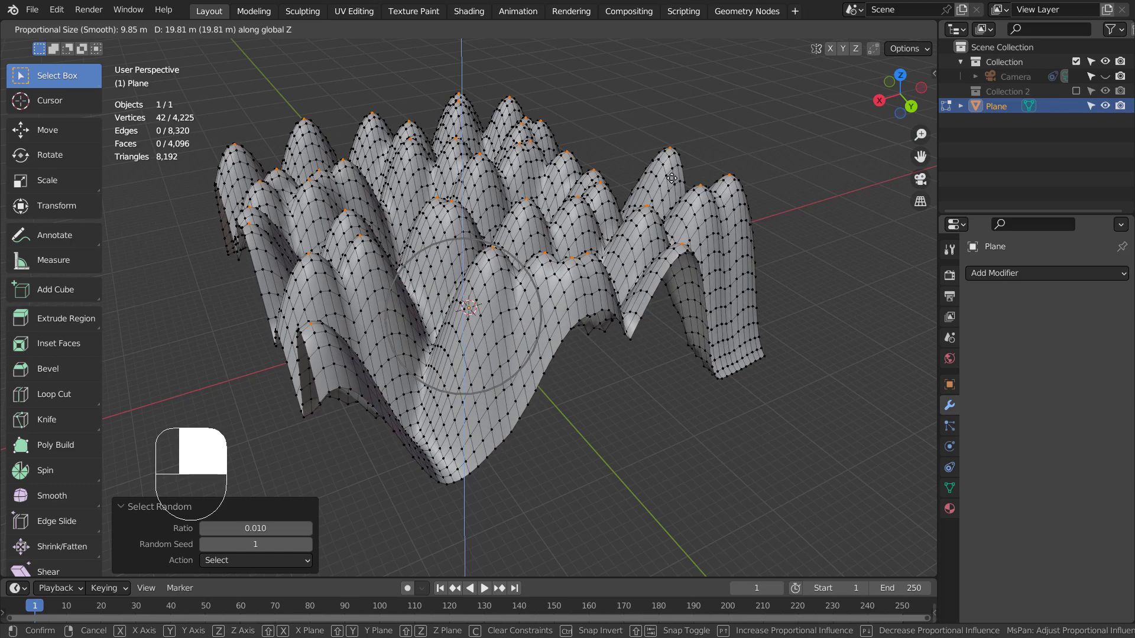
{"action": "left_click", "coordinate": [669, 176]}
{"action": "key", "text": "Tab"}
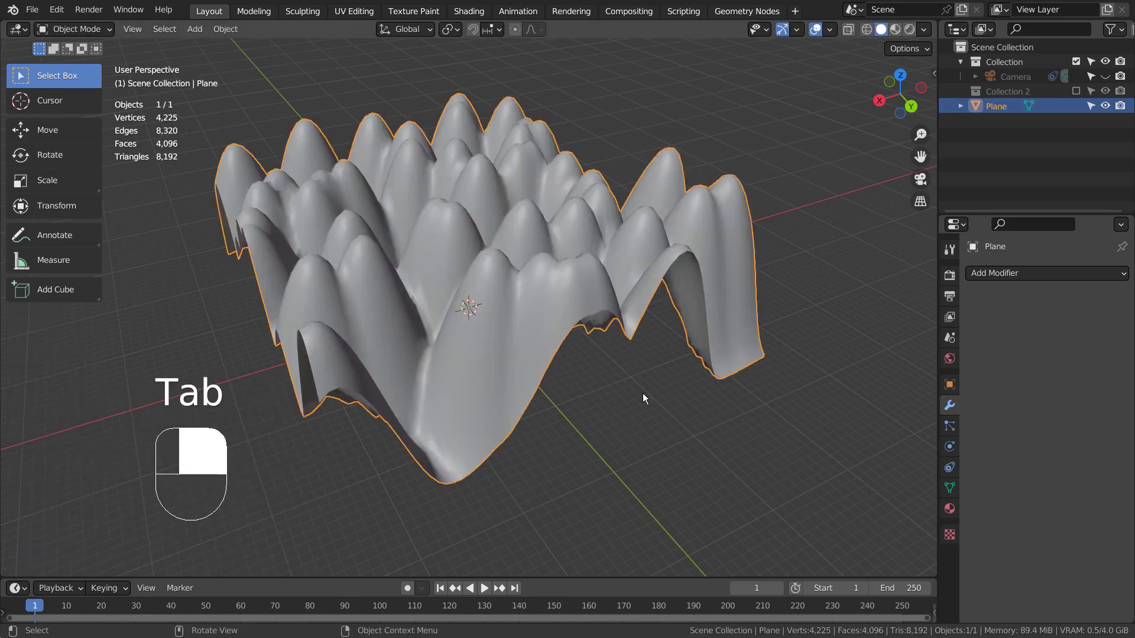
{"action": "left_click", "coordinate": [534, 408], "text": "alt"}
{"action": "mouse_move", "coordinate": [535, 408]}
{"action": "middle_mouse_down"}
{"action": "mouse_move", "coordinate": [504, 248]}
{"action": "mouse_move", "coordinate": [642, 197]}
{"action": "mouse_move", "coordinate": [731, 218]}
{"action": "mouse_move", "coordinate": [730, 295]}
{"action": "mouse_move", "coordinate": [598, 357]}
{"action": "mouse_move", "coordinate": [512, 361]}
{"action": "middle_mouse_up"}
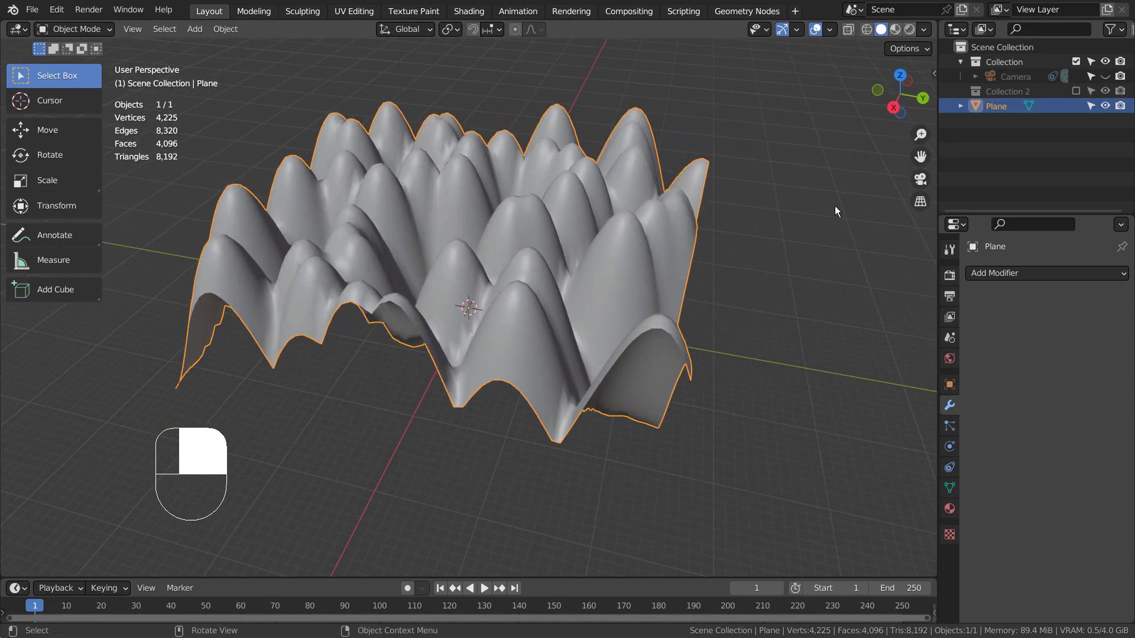
Add an Ico Sphere at the origin and set its Subdivisions to 1.
{"action": "key", "text": "shift+a"}
{"action": "mouse_move", "coordinate": [835, 206]}
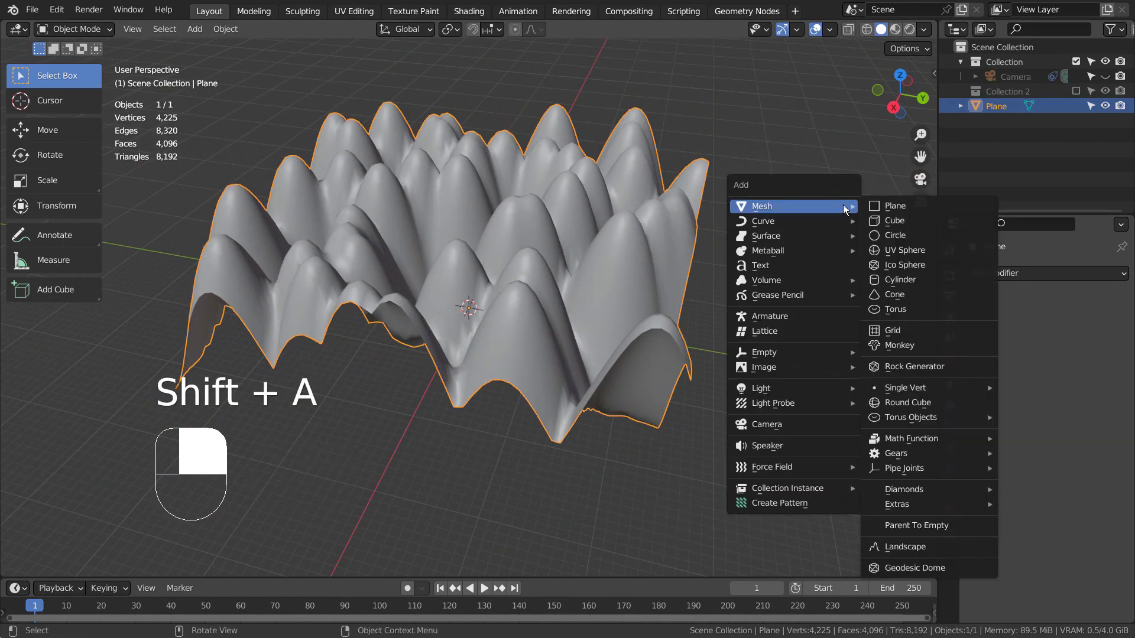
{"action": "left_click", "coordinate": [912, 270]}
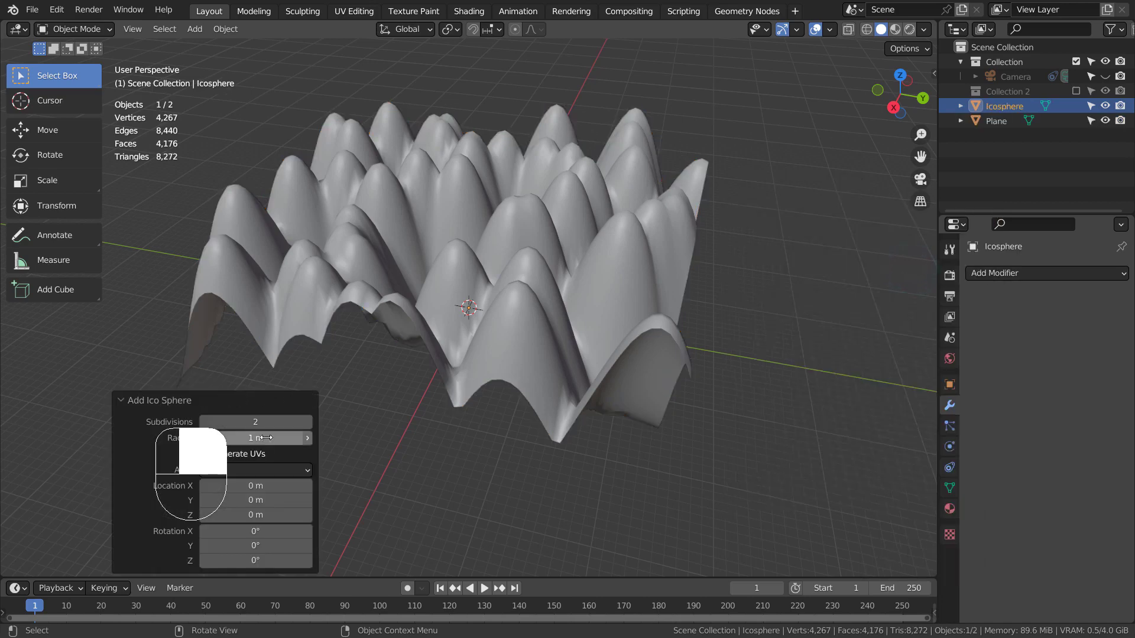
{"action": "left_click_drag", "start_coordinate": [260, 422], "coordinate": [247, 421]}
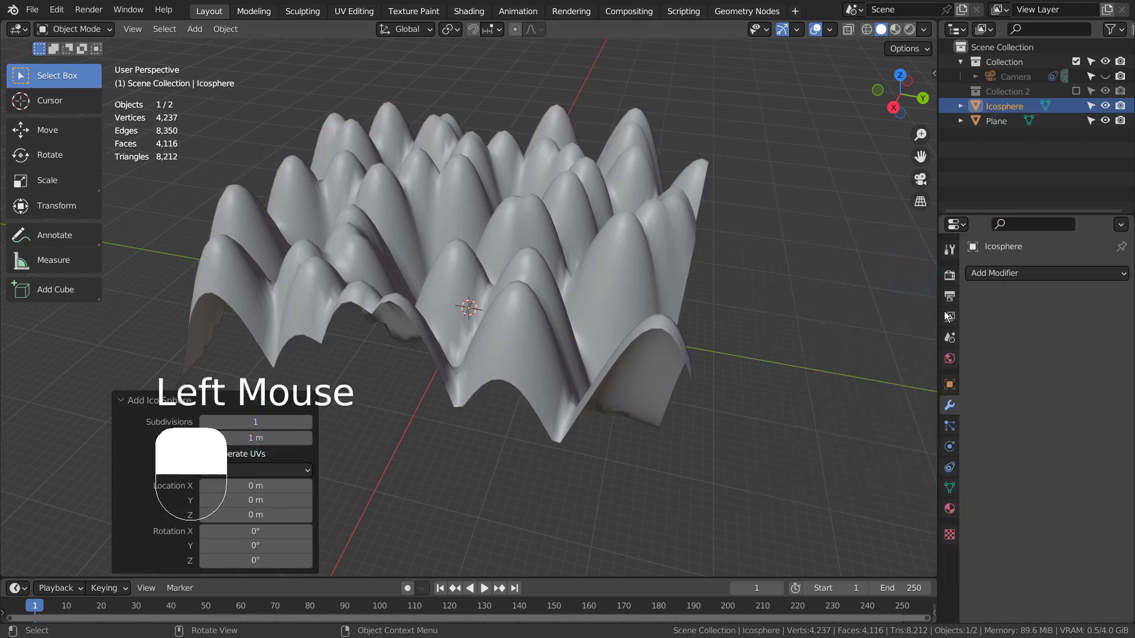
Parent the Icosphere to the Plane with Ctrl+P > Object, then deselect the Plane.
{"action": "middle_click_drag", "start_coordinate": [922, 360], "coordinate": [910, 296]}
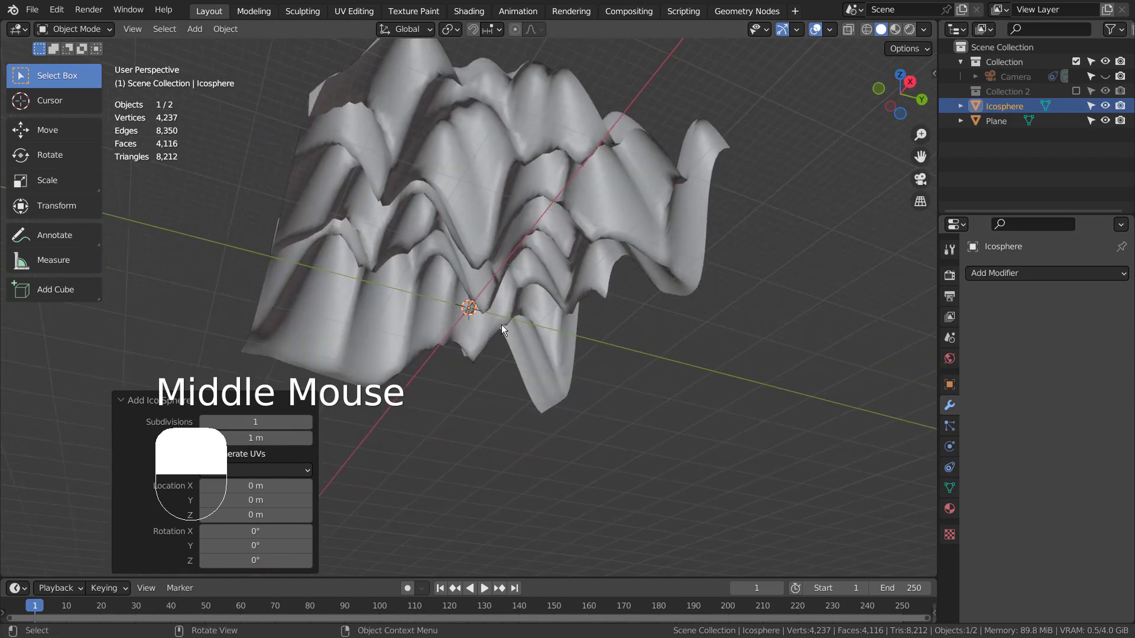
{"action": "left_click", "coordinate": [470, 311]}
{"action": "scroll", "coordinate": [607, 367], "scroll_direction": "up", "scroll_amount": 1}
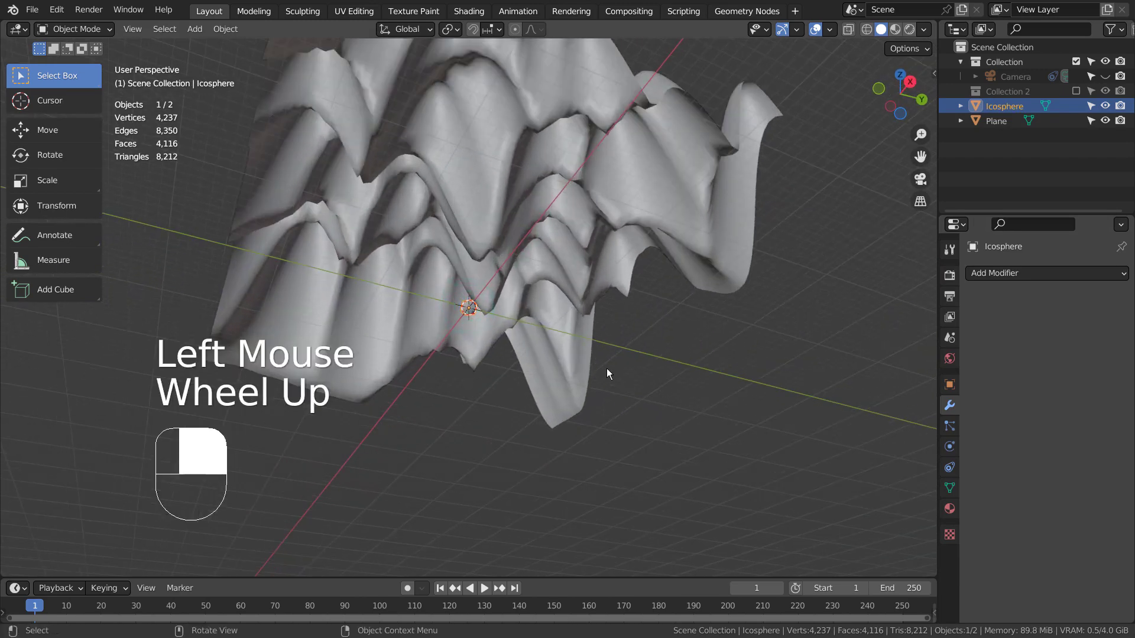
{"action": "key", "text": "KP_Decimal"}
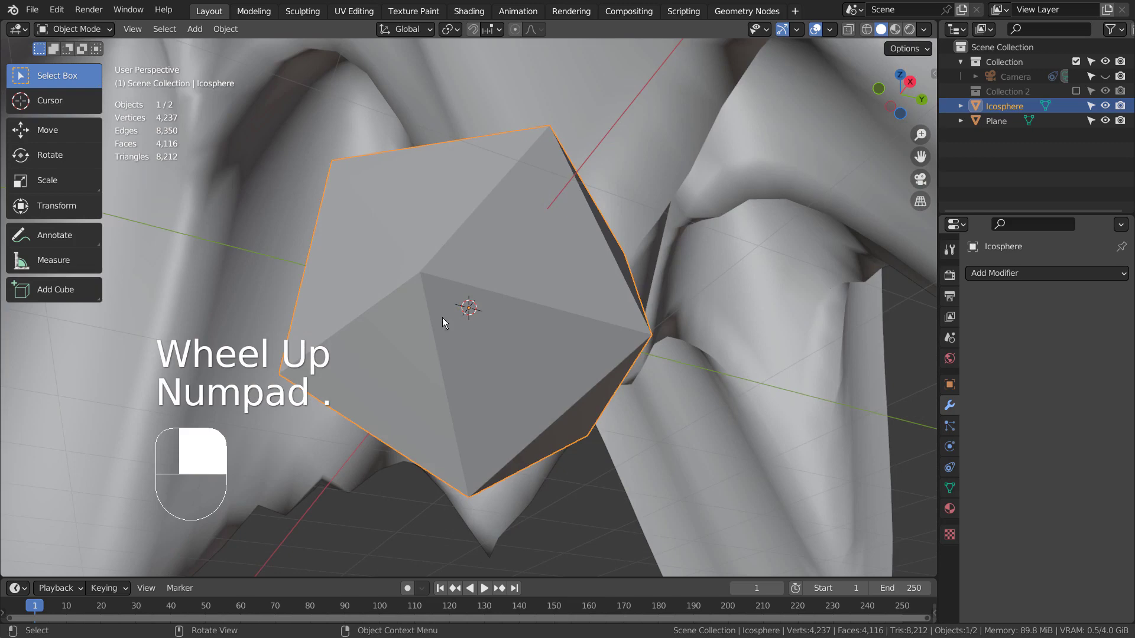
{"action": "left_click", "coordinate": [686, 110], "text": "shift"}
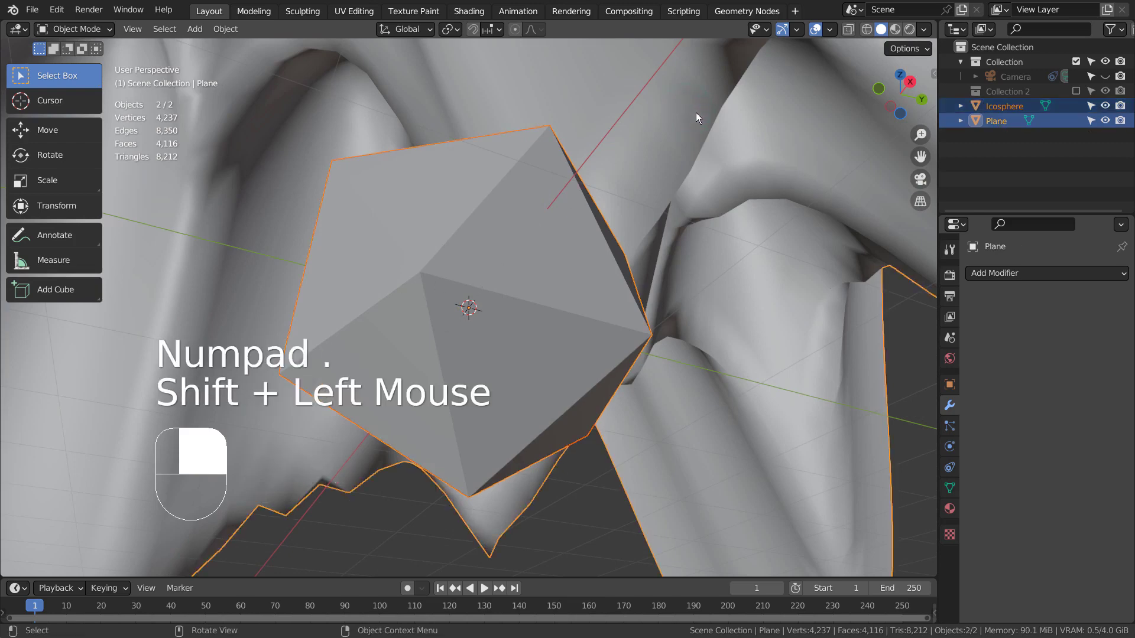
{"action": "key", "text": "ctrl+p"}
{"action": "left_click", "coordinate": [696, 114]}
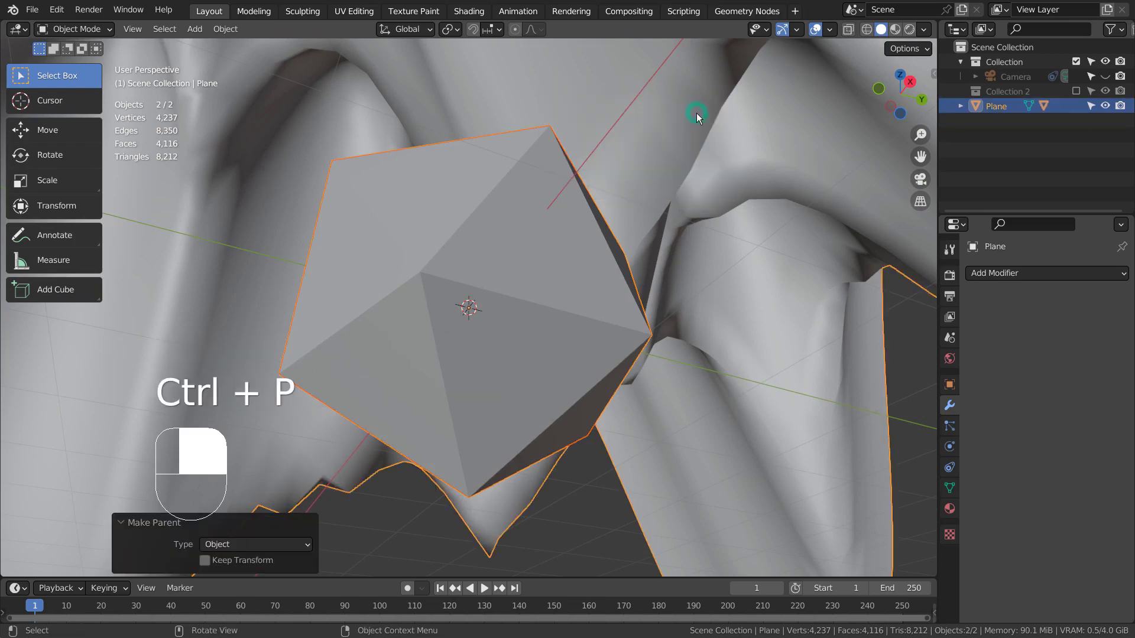
{"action": "scroll", "coordinate": [729, 279], "scroll_direction": "down", "scroll_amount": 3}
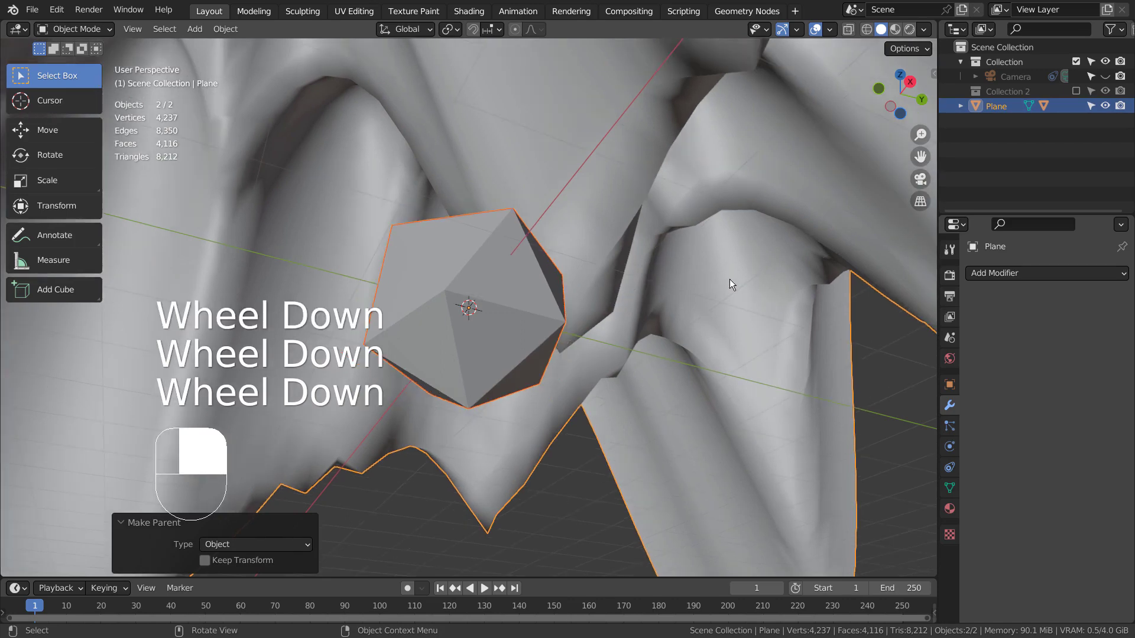
{"action": "left_click", "coordinate": [709, 263], "text": "ctrl"}
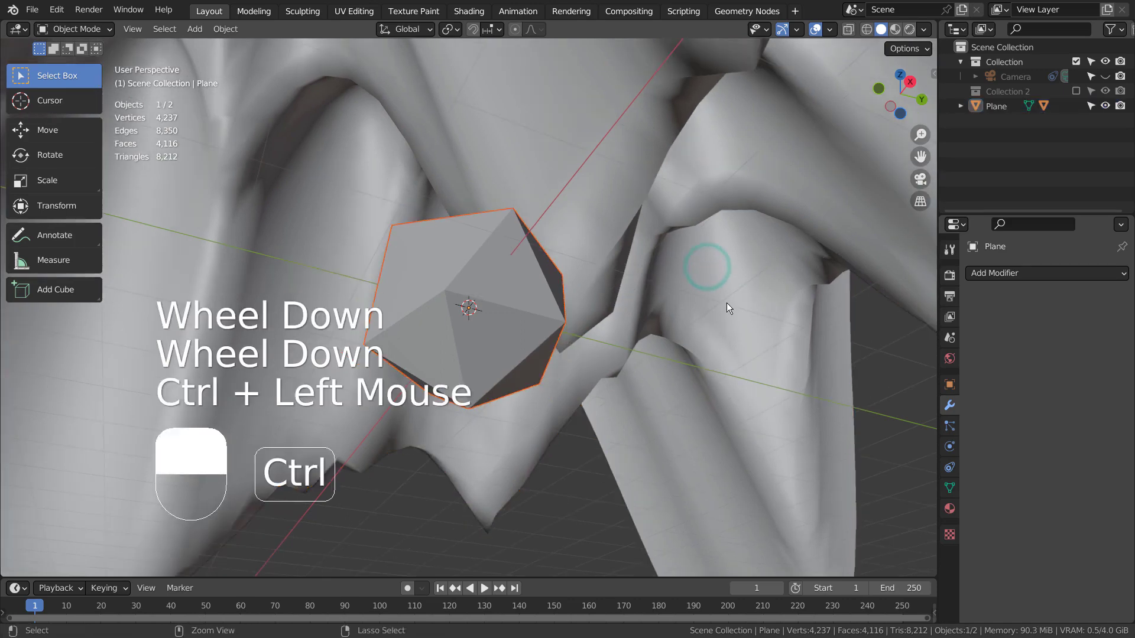
{"action": "mouse_move", "coordinate": [726, 307]}
{"action": "middle_mouse_down", "text": "ctrl"}
{"action": "mouse_move", "coordinate": [740, 423]}
{"action": "mouse_move", "coordinate": [889, 329]}
{"action": "mouse_move", "coordinate": [928, 278]}
{"action": "middle_mouse_up", "text": "ctrl"}
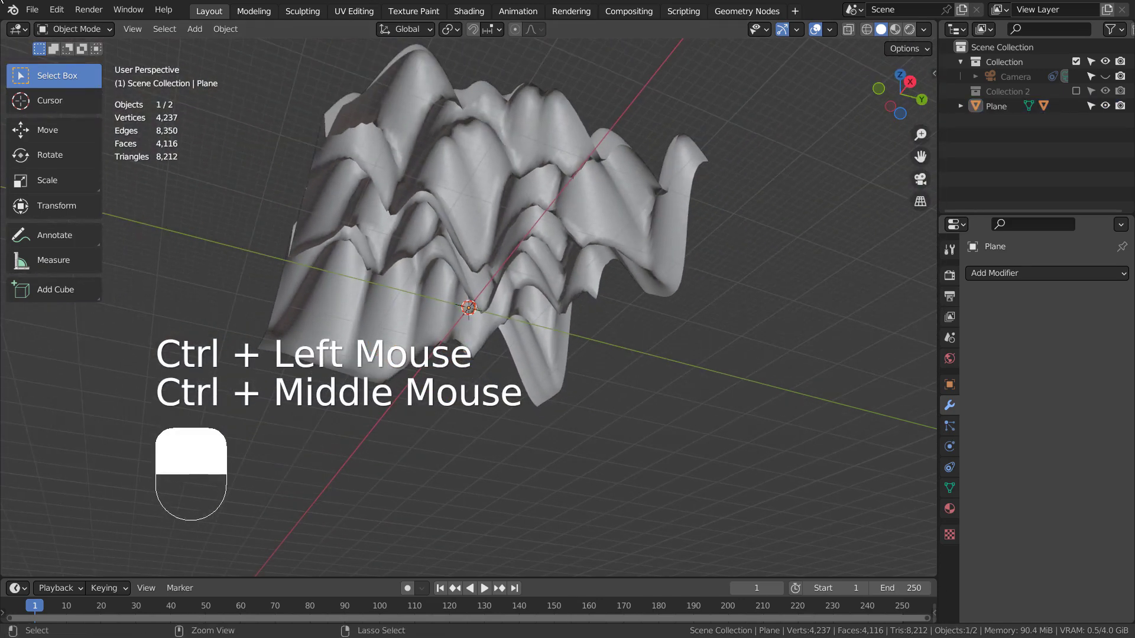
{"action": "mouse_move", "coordinate": [549, 252]}
{"action": "middle_mouse_down"}
{"action": "mouse_move", "coordinate": [614, 356]}
{"action": "mouse_move", "coordinate": [523, 393]}
{"action": "mouse_move", "coordinate": [546, 301]}
{"action": "middle_mouse_up"}
Set the Plane's Instancing to Vertices so the icosphere repeats on every vertex.
{"action": "left_click", "coordinate": [537, 273]}
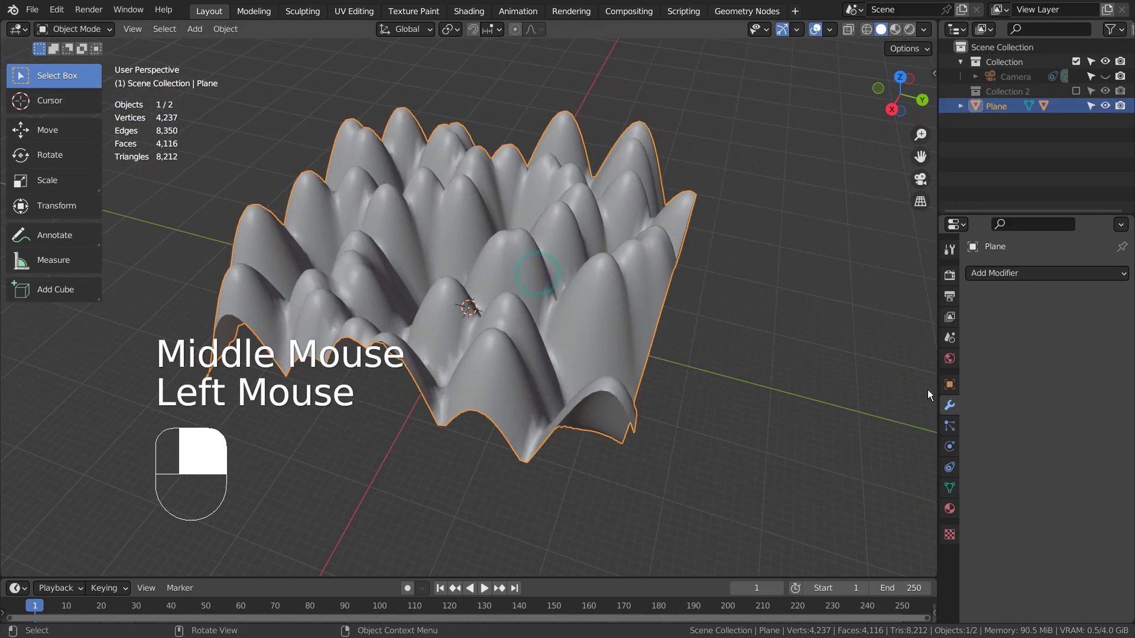
{"action": "left_click", "coordinate": [949, 384]}
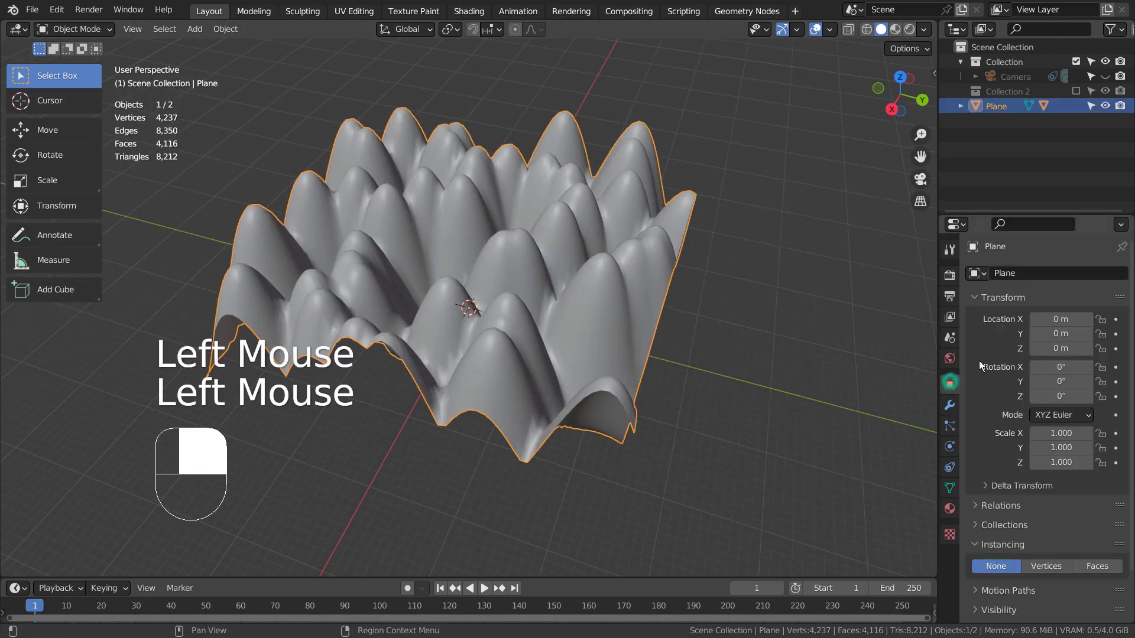
{"action": "left_click", "coordinate": [1051, 567]}
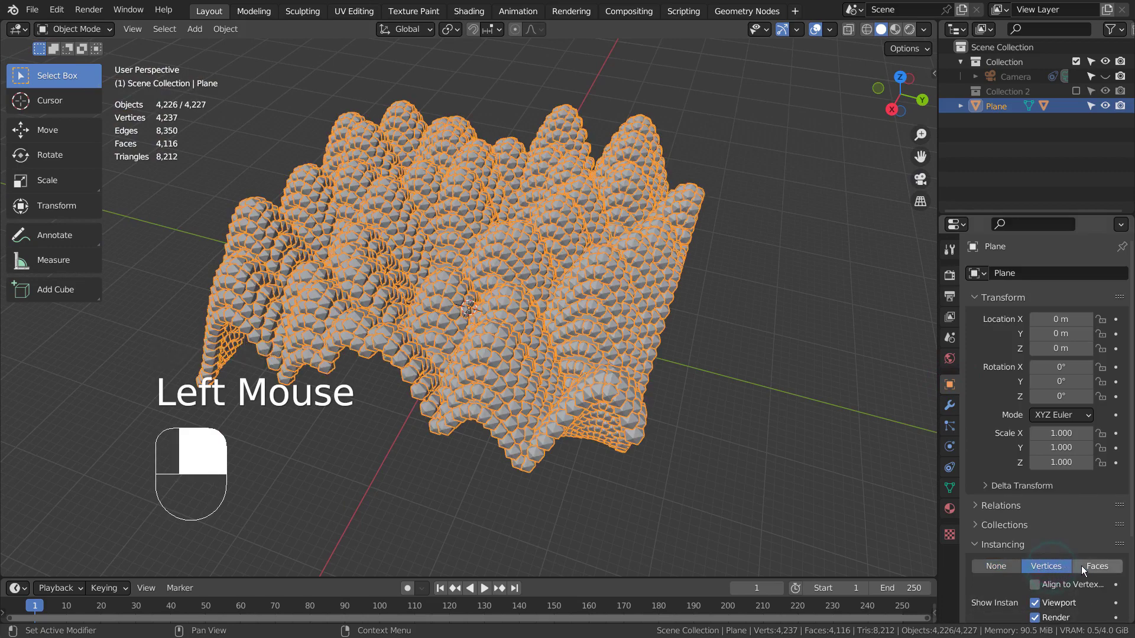
{"action": "left_click", "coordinate": [1081, 565]}
{"action": "left_click", "coordinate": [1066, 566]}
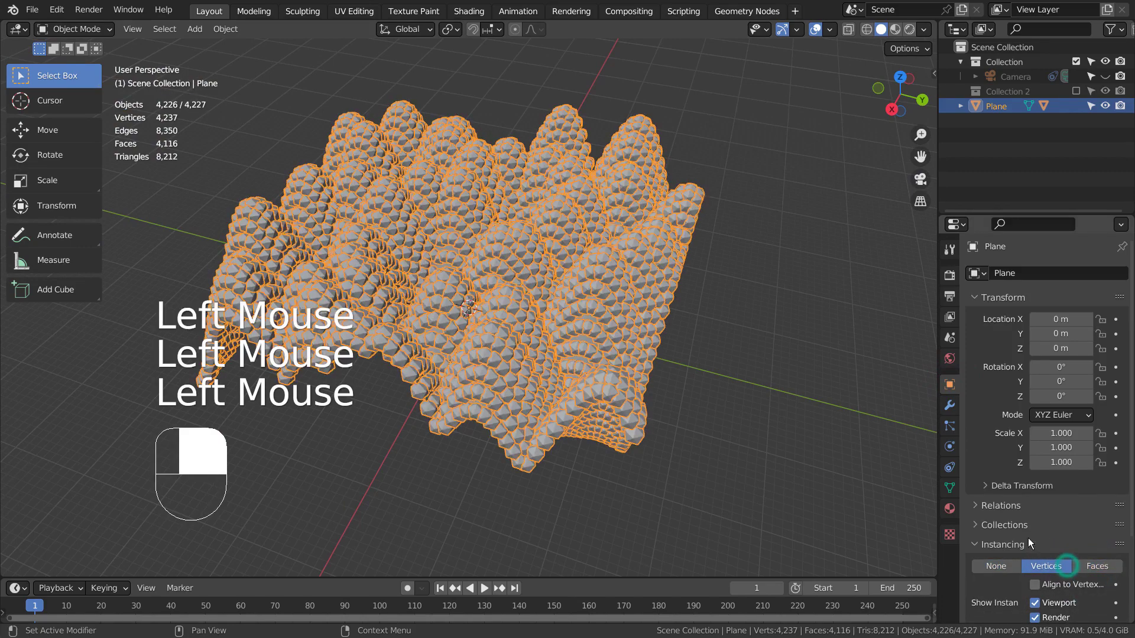
{"action": "middle_click_drag", "start_coordinate": [625, 424], "coordinate": [673, 370]}
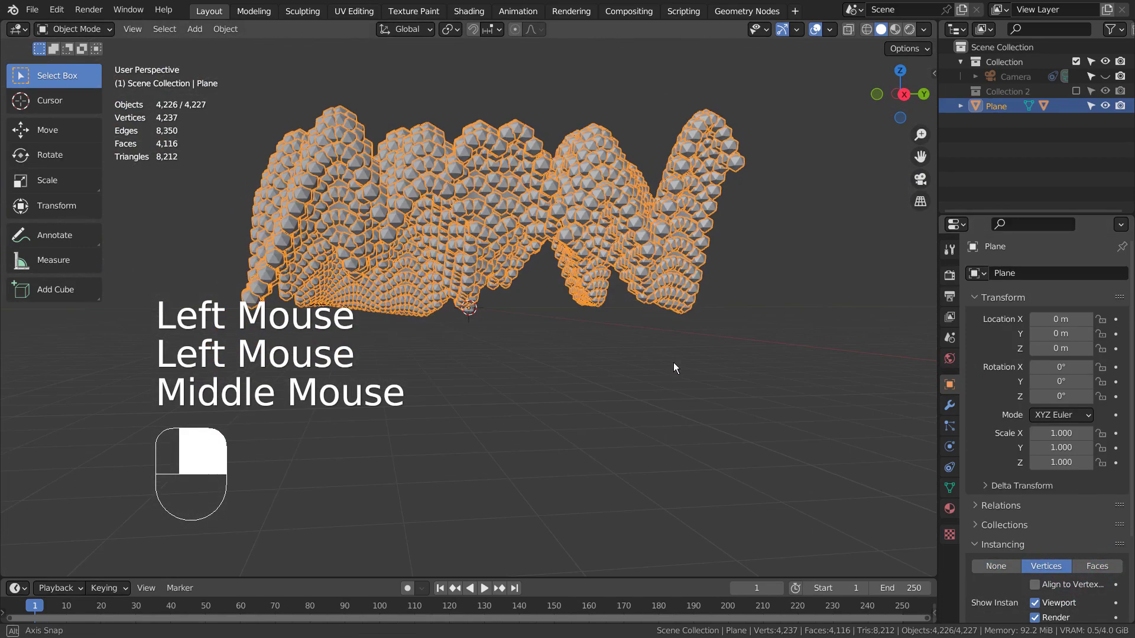
Scale the original icosphere down to 0.143 to shrink all instanced particles.
{"action": "left_click", "coordinate": [470, 318]}
{"action": "key", "text": "s"}
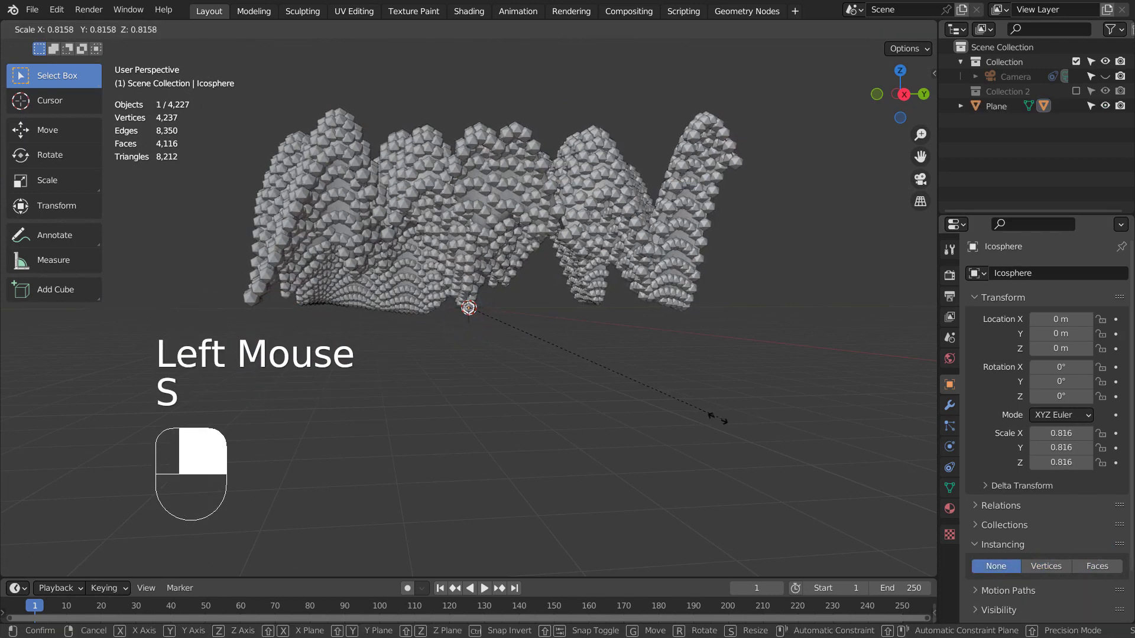
{"action": "mouse_move", "coordinate": [522, 345]}
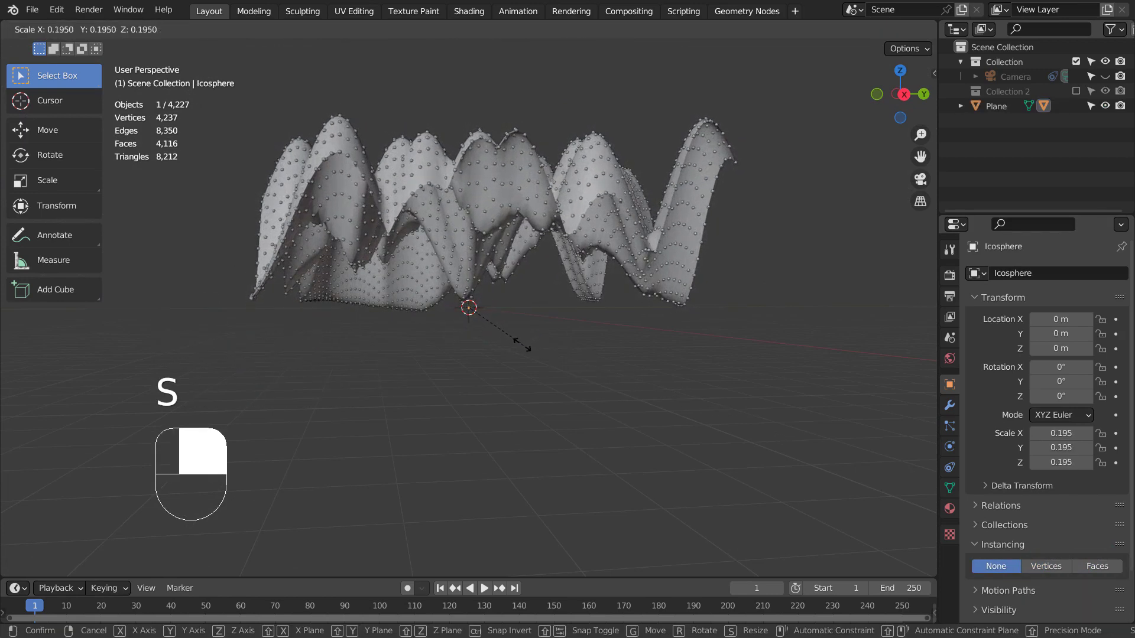
{"action": "left_click", "coordinate": [507, 337]}
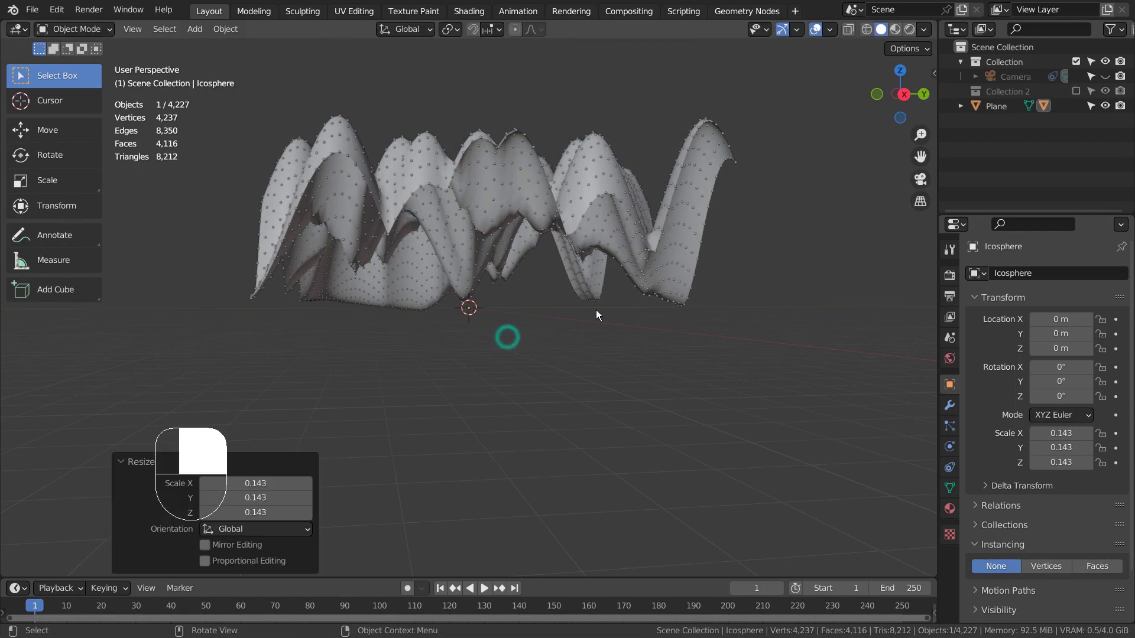
{"action": "middle_click_drag", "start_coordinate": [784, 338], "coordinate": [669, 407]}
Apply Make Instances Real on the Plane to create separate Icosphere.001, .002, … objects.
{"action": "left_click", "coordinate": [568, 291]}
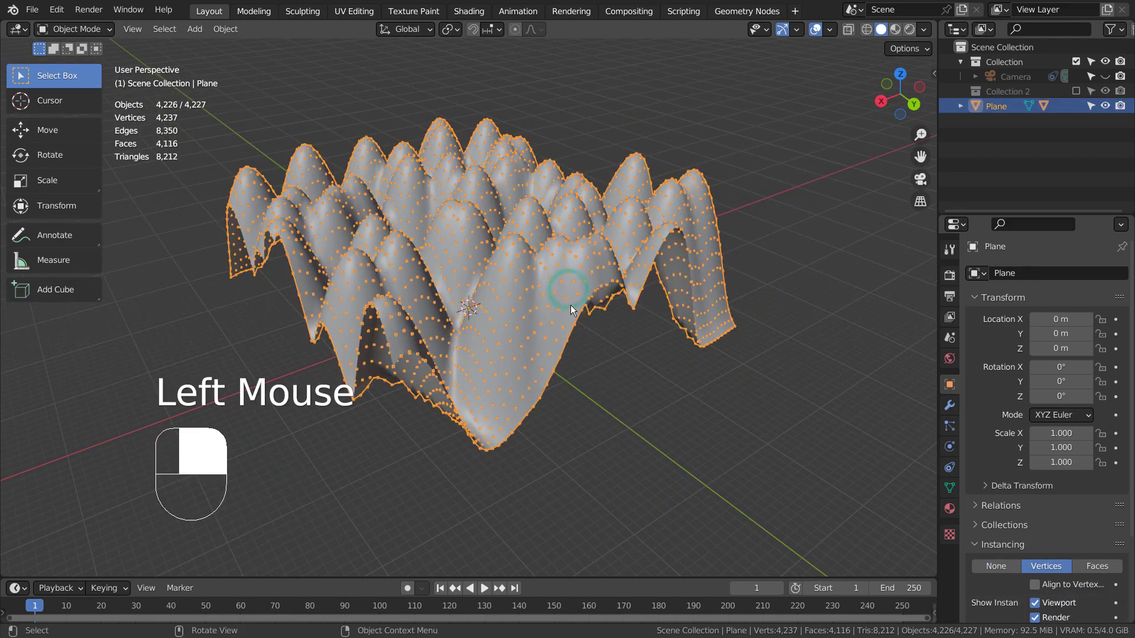
{"action": "key", "text": "ctrl+a"}
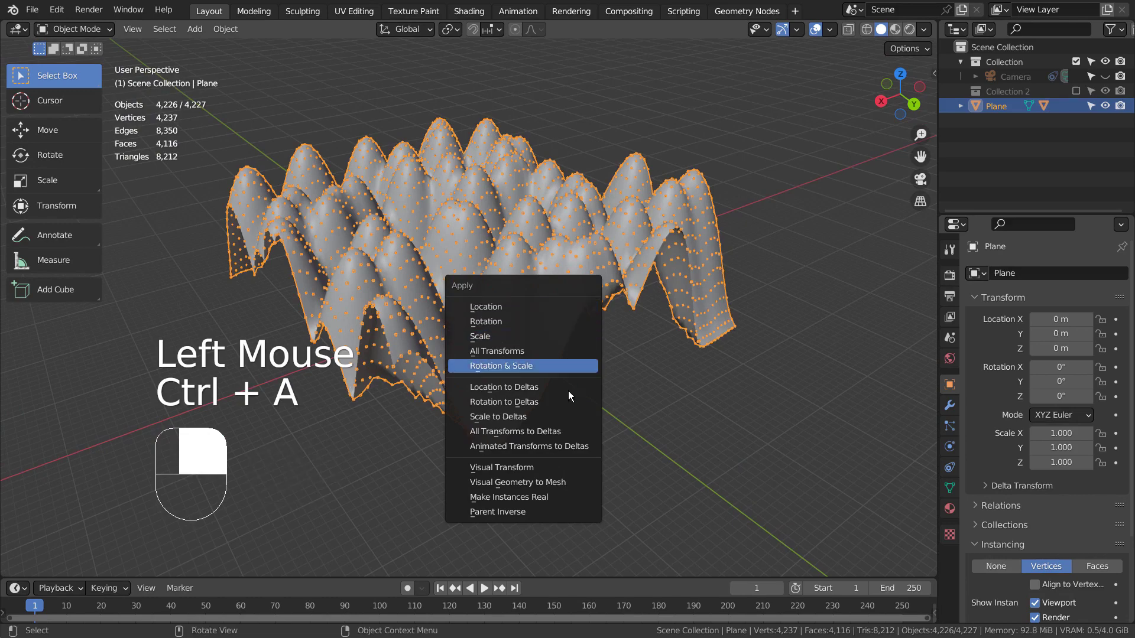
{"action": "left_click", "coordinate": [576, 499]}
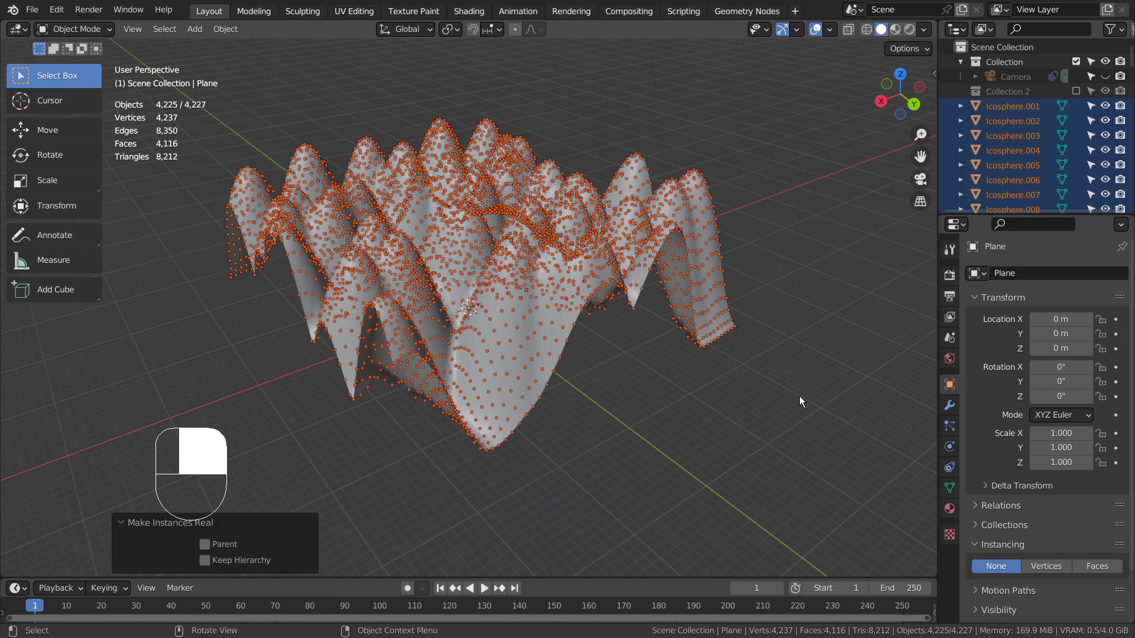
Move the selected icospheres into a new collection named Collection 3, then collapse it.
{"action": "key", "text": "m"}
{"action": "left_click", "coordinate": [657, 357]}
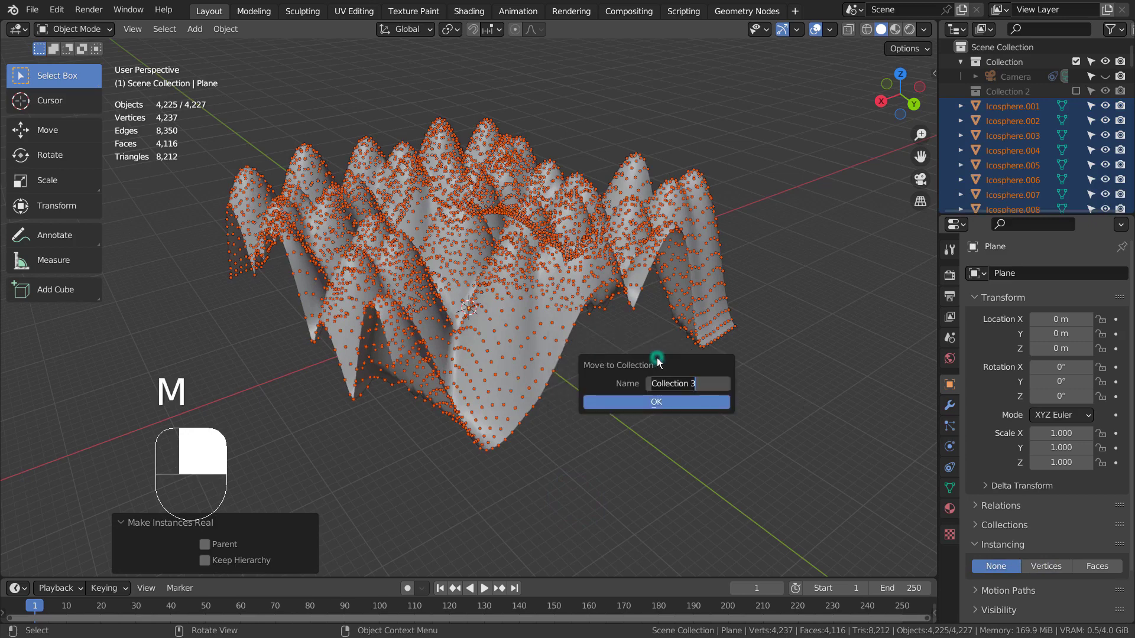
{"action": "left_click", "coordinate": [682, 400]}
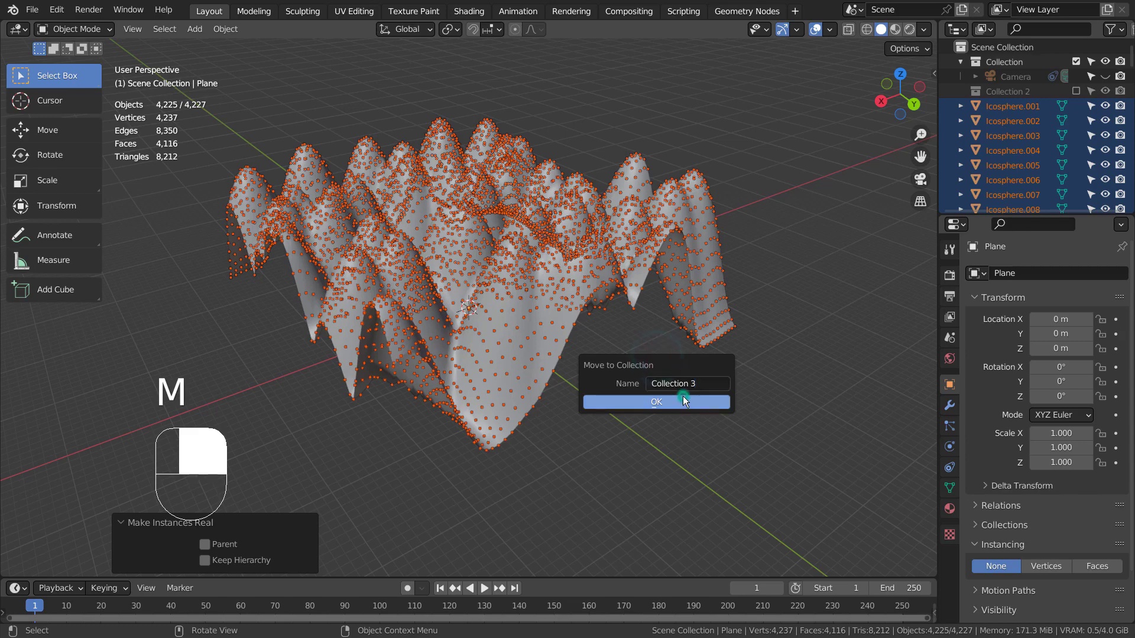
{"action": "left_click", "coordinate": [643, 402]}
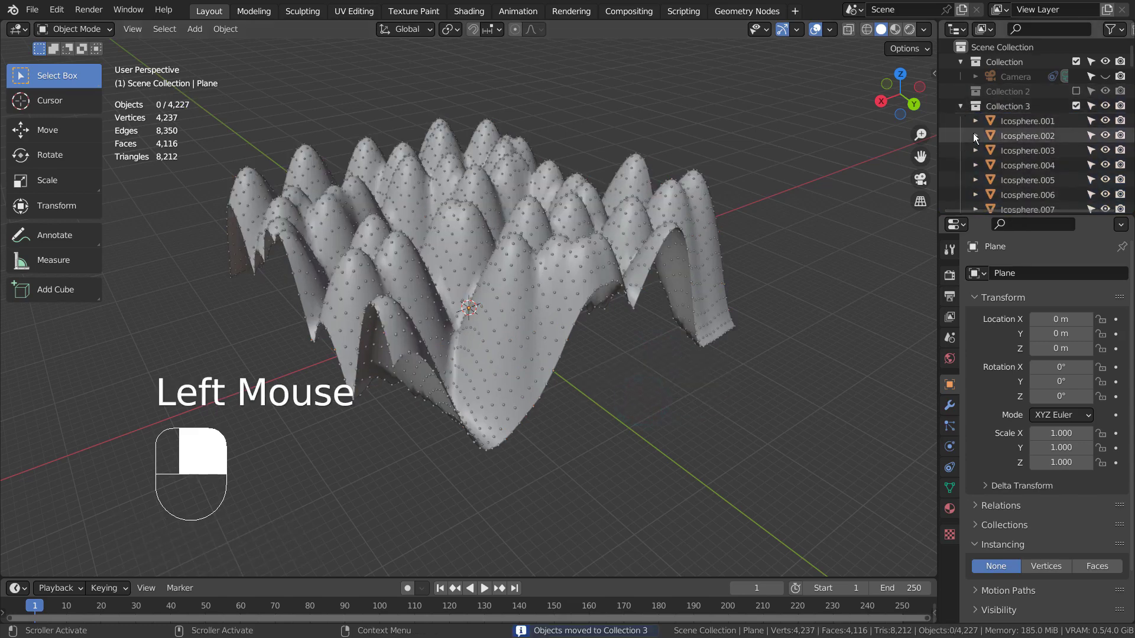
{"action": "left_click", "coordinate": [960, 106]}
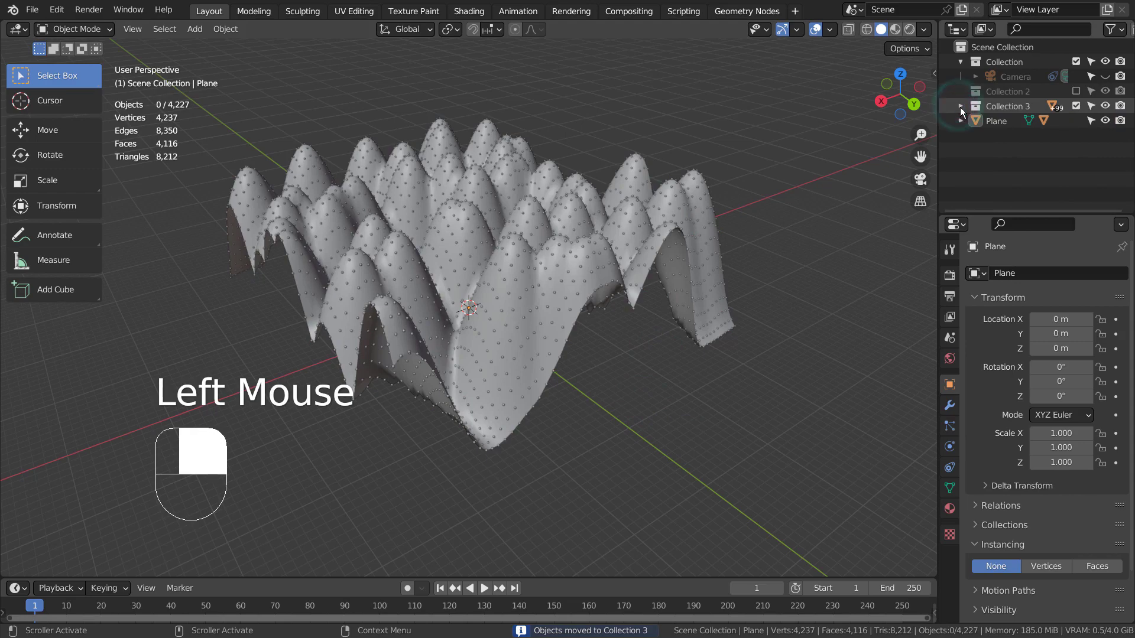
Delete the terrain Plane, then check individual icospheres in the scene.
{"action": "left_click", "coordinate": [977, 123]}
{"action": "key", "text": "x"}
{"action": "left_click", "coordinate": [736, 215]}
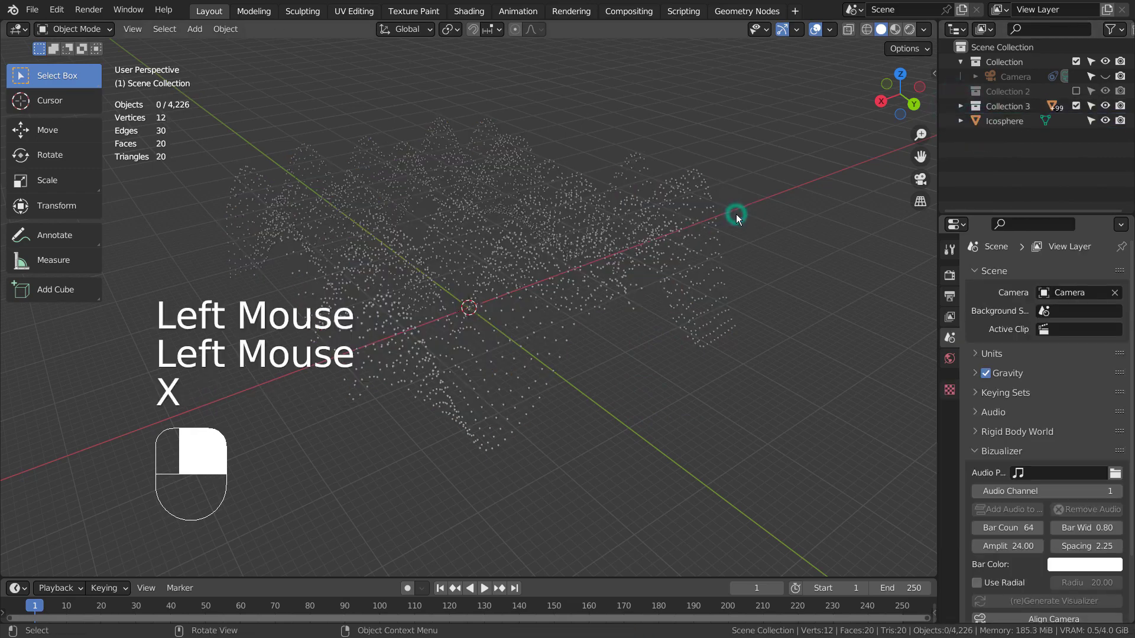
{"action": "left_click", "coordinate": [539, 234]}
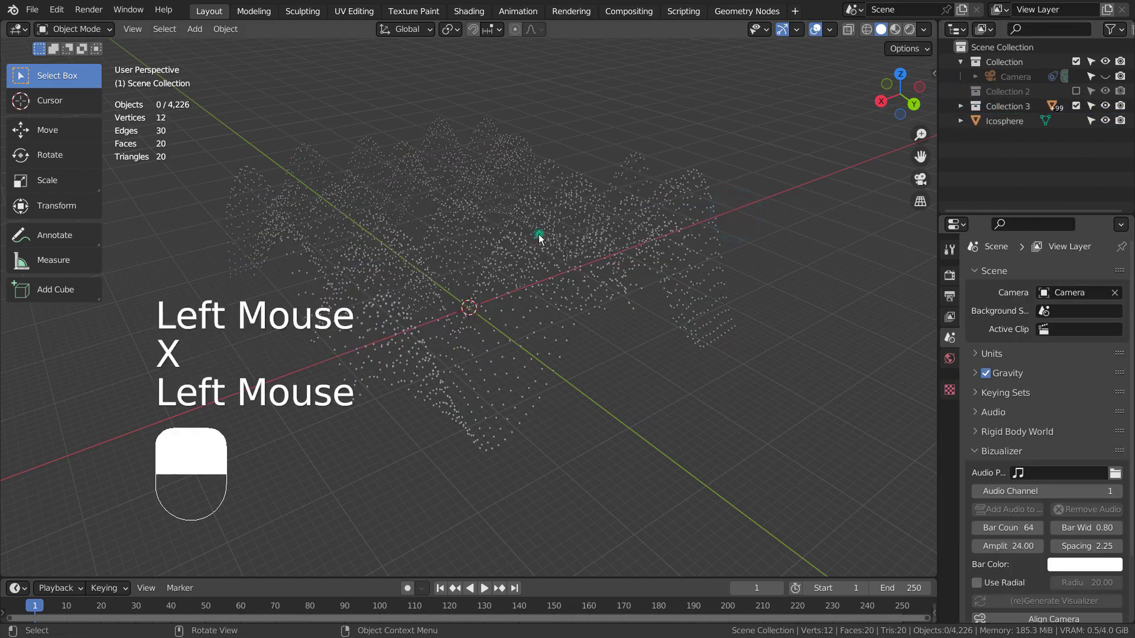
{"action": "left_click", "coordinate": [565, 256]}
{"action": "left_click", "coordinate": [708, 212]}
{"action": "left_click", "coordinate": [584, 214]}
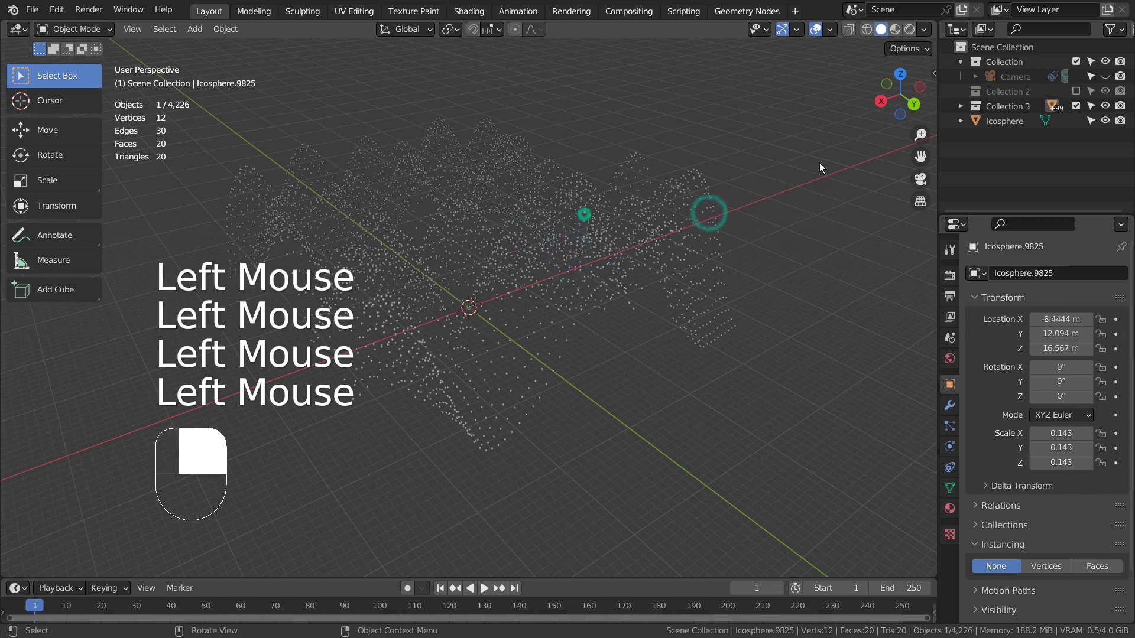
Delete the original Icosphere, deselect everything, and make Collection 3 active.
{"action": "left_click", "coordinate": [1003, 120]}
{"action": "key", "text": "x"}
{"action": "left_click", "coordinate": [605, 184]}
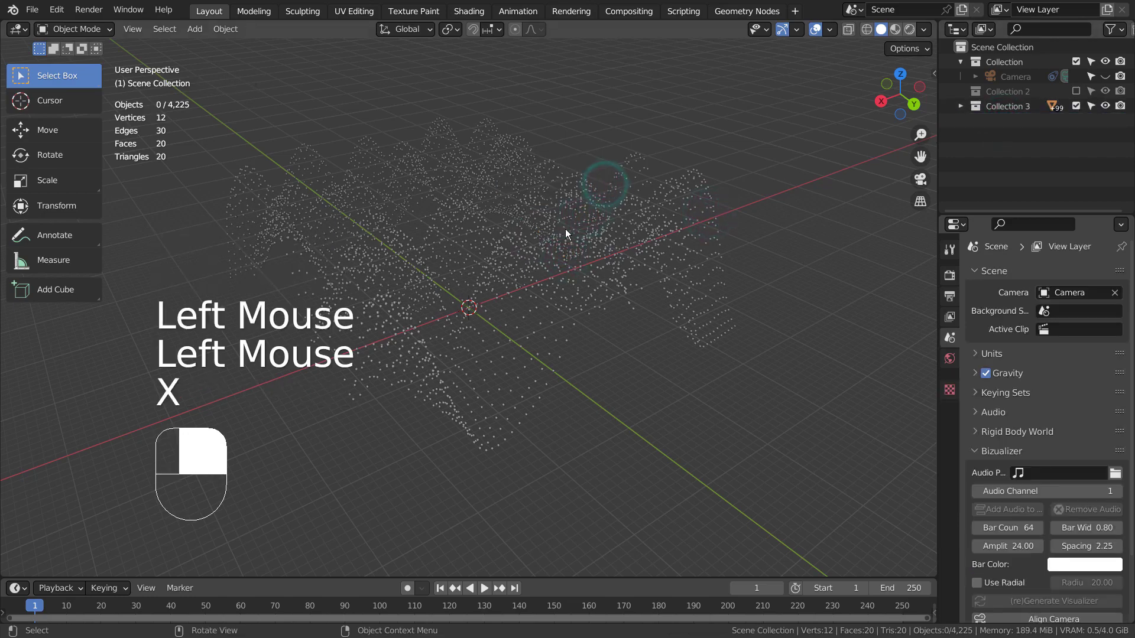
{"action": "left_click", "coordinate": [534, 220]}
{"action": "left_click", "coordinate": [805, 222]}
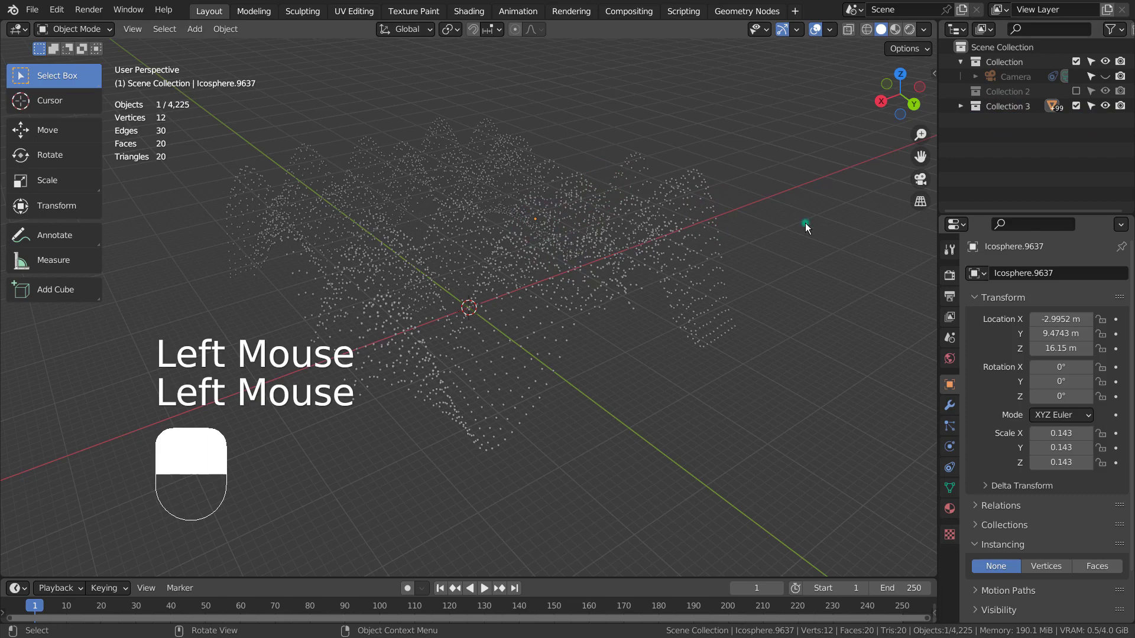
{"action": "left_click", "coordinate": [1004, 108]}
Select every icosphere in Collection 3, make Icosphere.10665 active, and join them with Ctrl+J.
{"action": "right_click", "coordinate": [999, 110]}
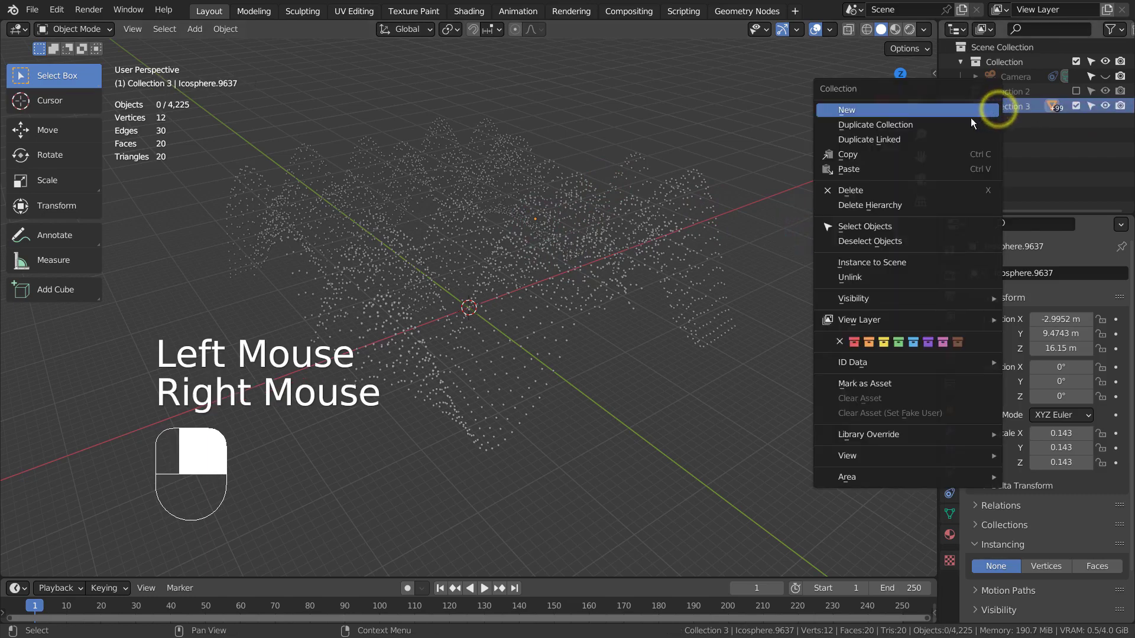
{"action": "left_click", "coordinate": [900, 226]}
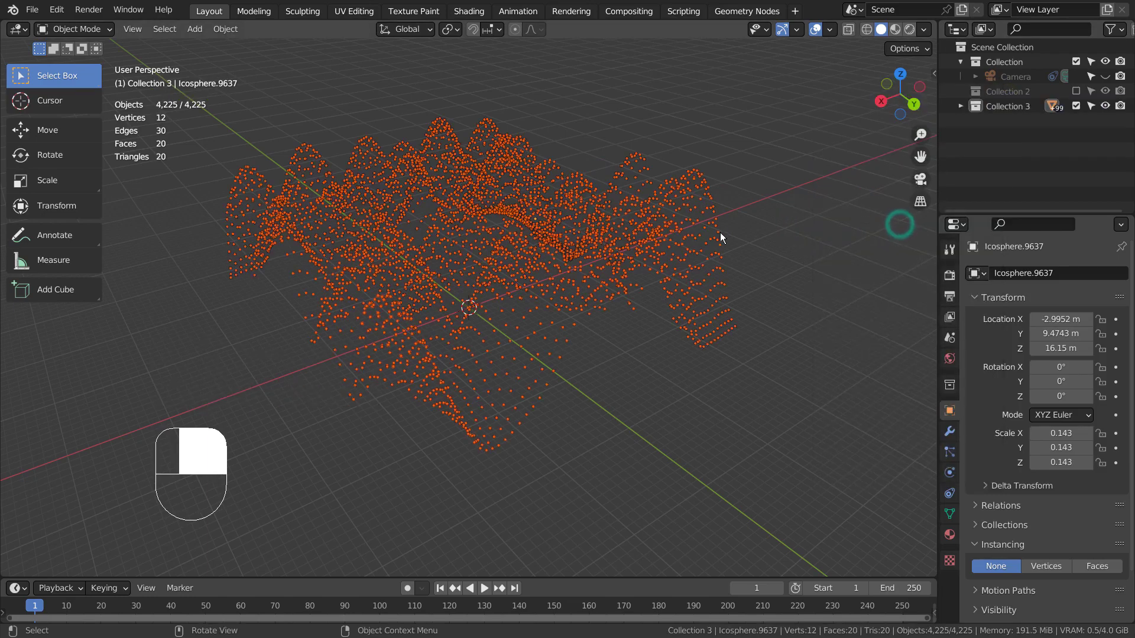
{"action": "left_click", "coordinate": [665, 279], "text": "shift"}
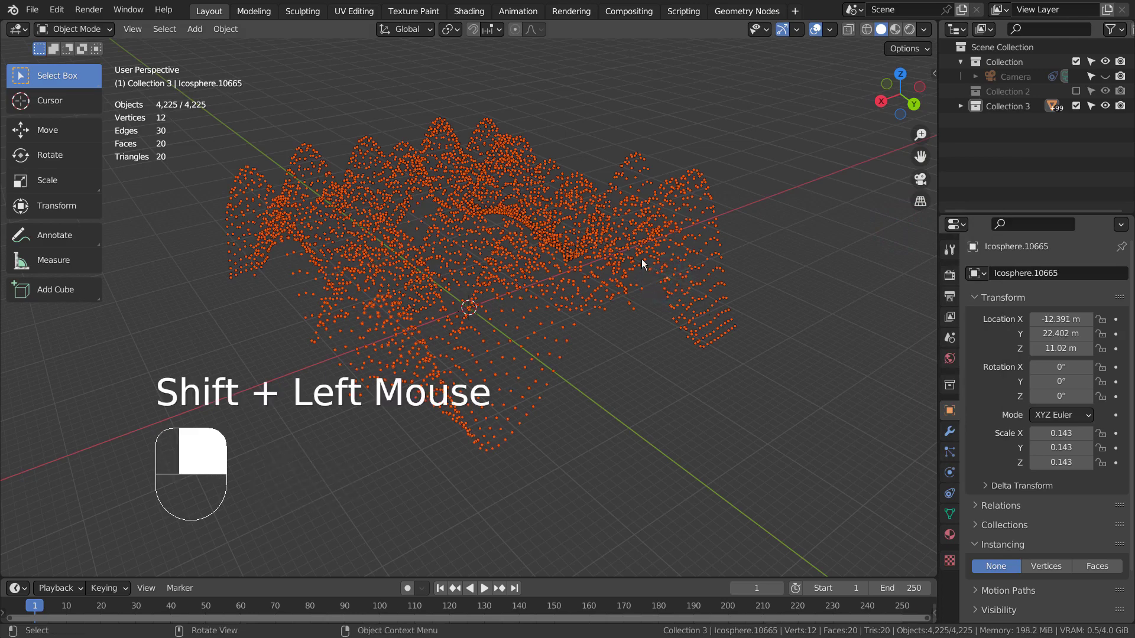
{"action": "key", "text": "ctrl"}
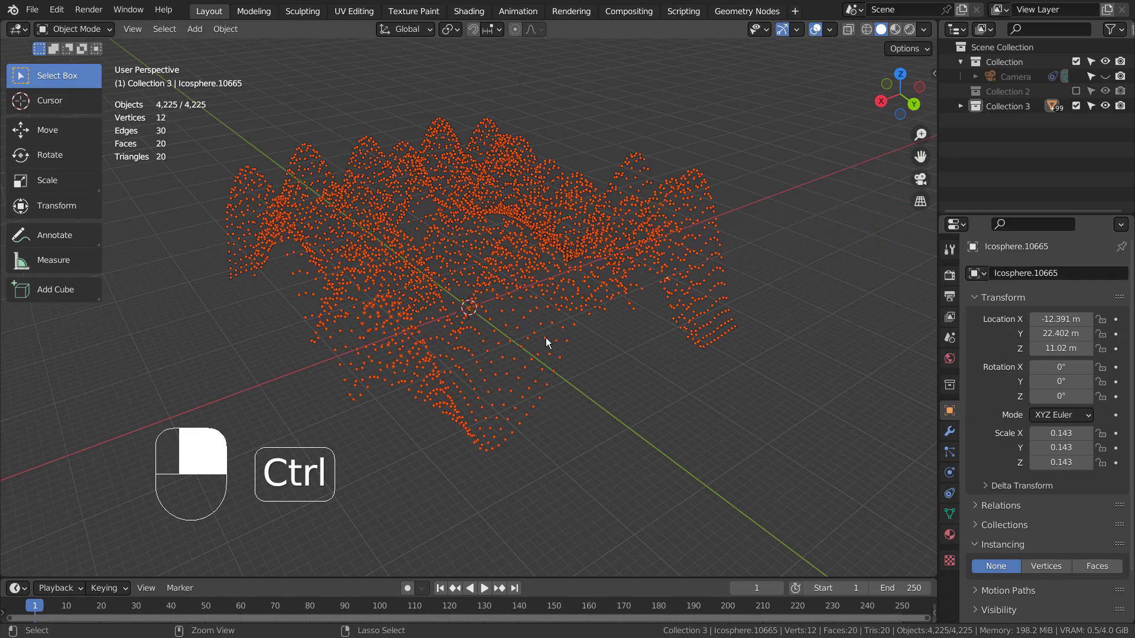
{"action": "key", "text": "ctrl+j"}
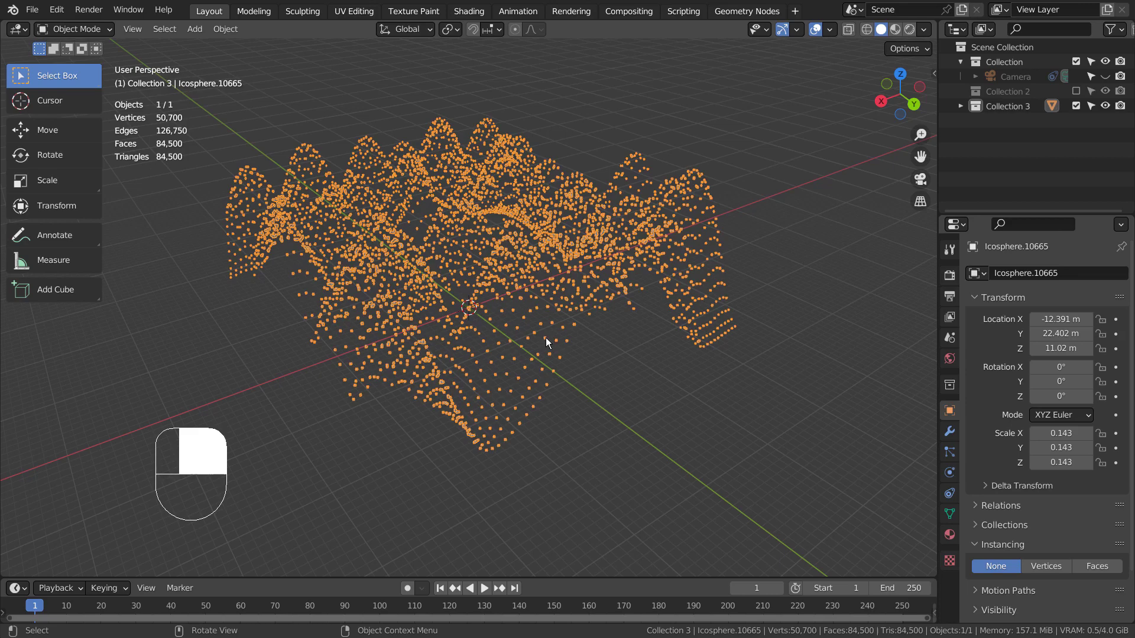
Expand Collection 3 to confirm the single joined object, orbit the terrain, and reselect it.
{"action": "left_click", "coordinate": [959, 106]}
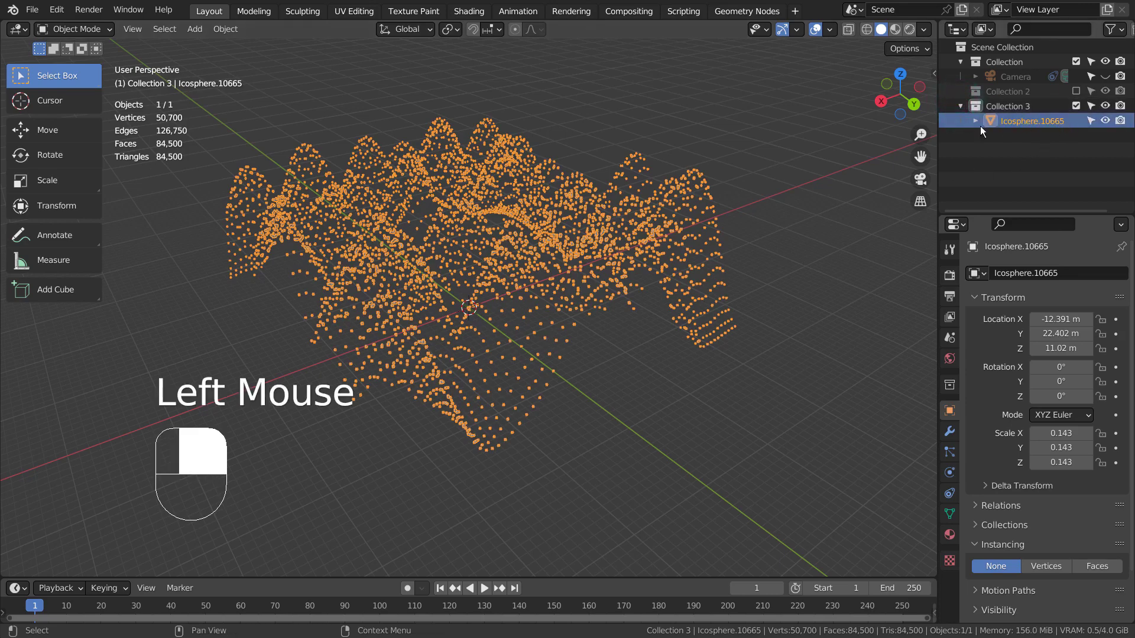
{"action": "mouse_move", "coordinate": [515, 292]}
{"action": "middle_mouse_down"}
{"action": "mouse_move", "coordinate": [640, 204]}
{"action": "mouse_move", "coordinate": [739, 215]}
{"action": "mouse_move", "coordinate": [710, 287]}
{"action": "mouse_move", "coordinate": [698, 399]}
{"action": "middle_mouse_up"}
{"action": "left_click", "coordinate": [697, 398]}
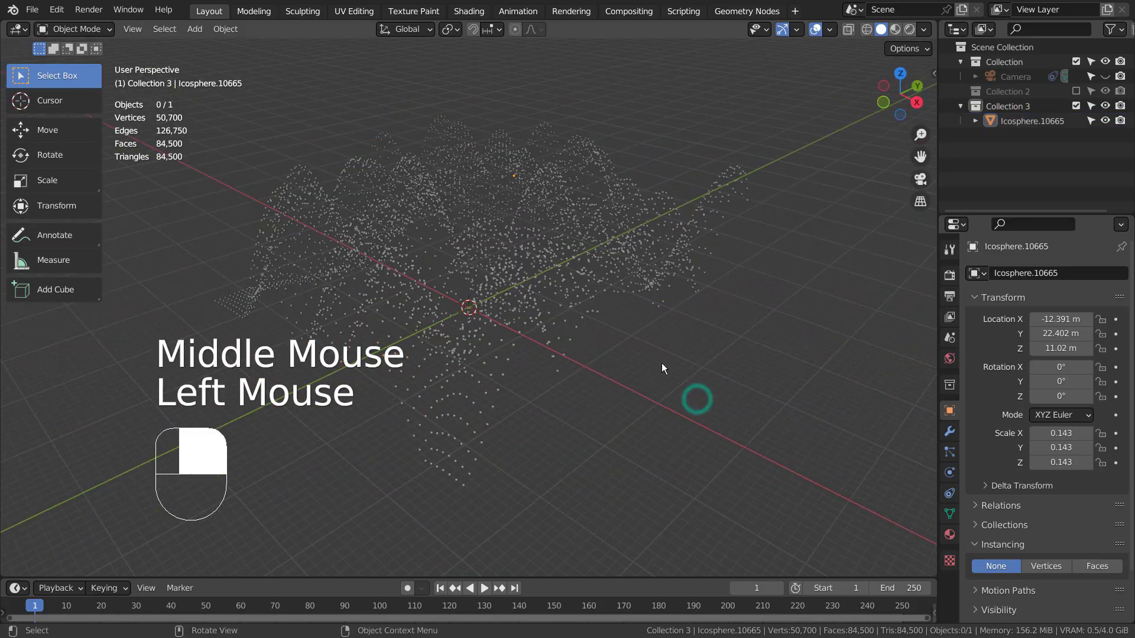
{"action": "middle_click_drag", "start_coordinate": [662, 363], "coordinate": [523, 360]}
{"action": "left_click", "coordinate": [519, 308]}
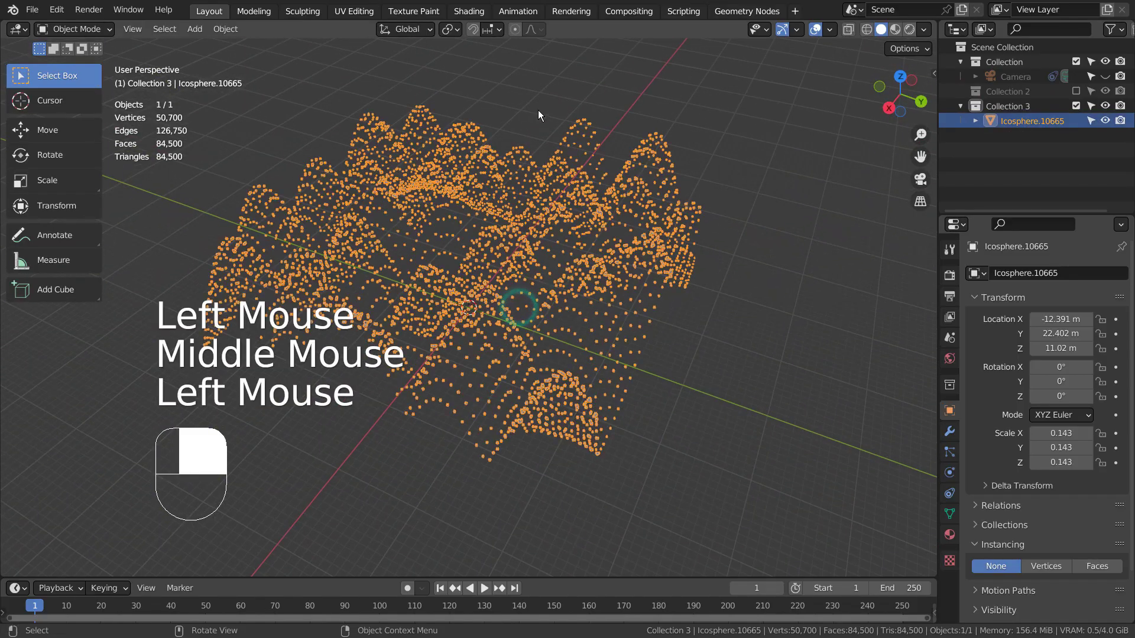
In the Shading workspace, assign the existing Material.001 to the joined icosphere object.
{"action": "left_click", "coordinate": [468, 11]}
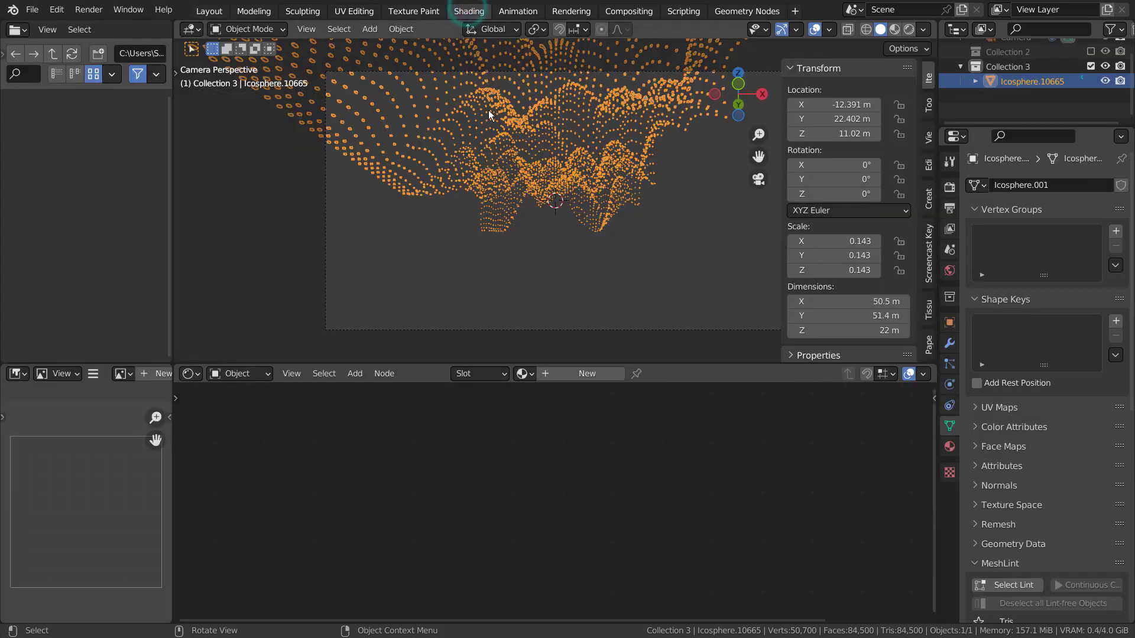
{"action": "left_click", "coordinate": [523, 374]}
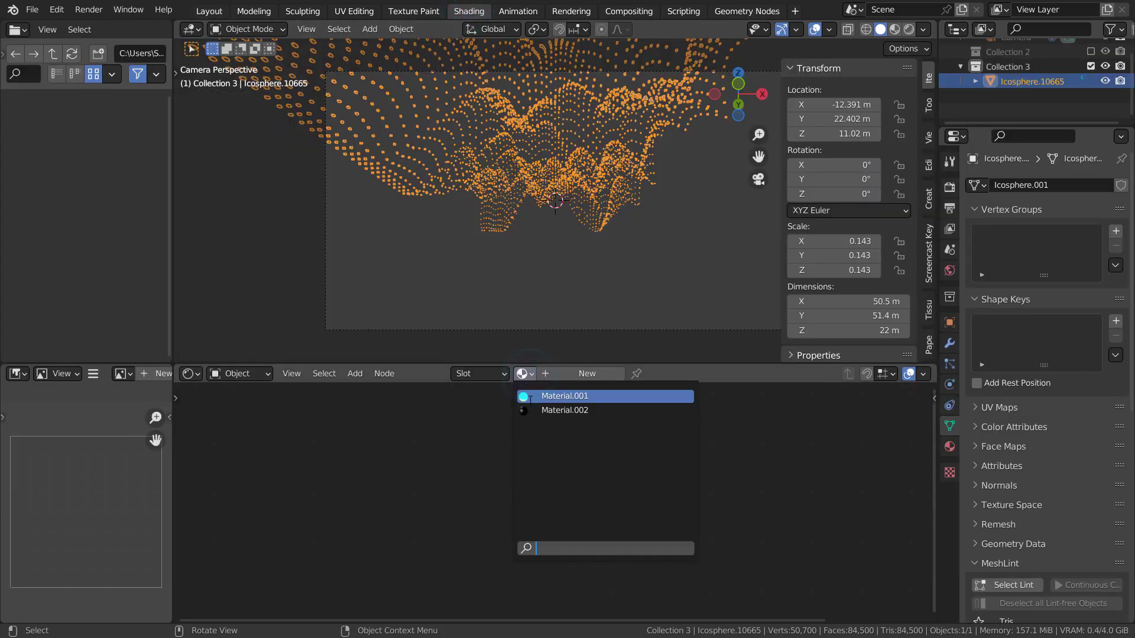
{"action": "left_click", "coordinate": [527, 396]}
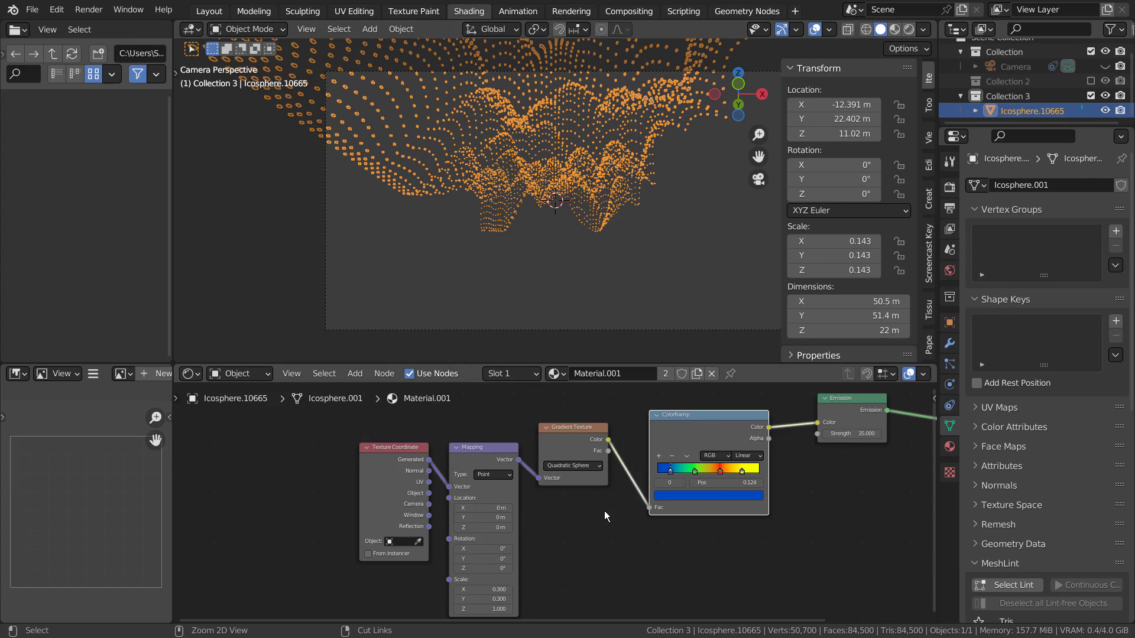
Maximize the node editor, move Material Output and Emission closer together, then restore the layout.
{"action": "key", "text": "ctrl+space"}
{"action": "scroll", "coordinate": [792, 517], "scroll_direction": "down", "scroll_amount": 1}
{"action": "middle_click_drag", "start_coordinate": [827, 512], "coordinate": [730, 496]}
{"action": "scroll", "coordinate": [729, 496], "scroll_direction": "down", "scroll_amount": 1}
{"action": "scroll", "coordinate": [832, 435], "scroll_direction": "down", "scroll_amount": 2}
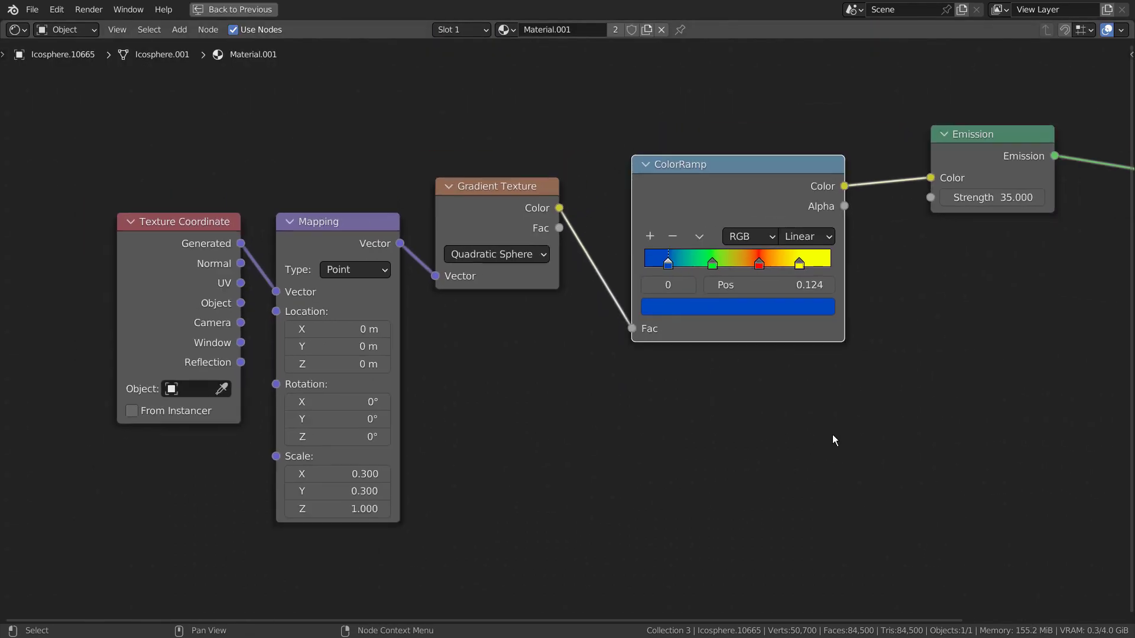
{"action": "middle_click_drag", "start_coordinate": [856, 431], "coordinate": [750, 420]}
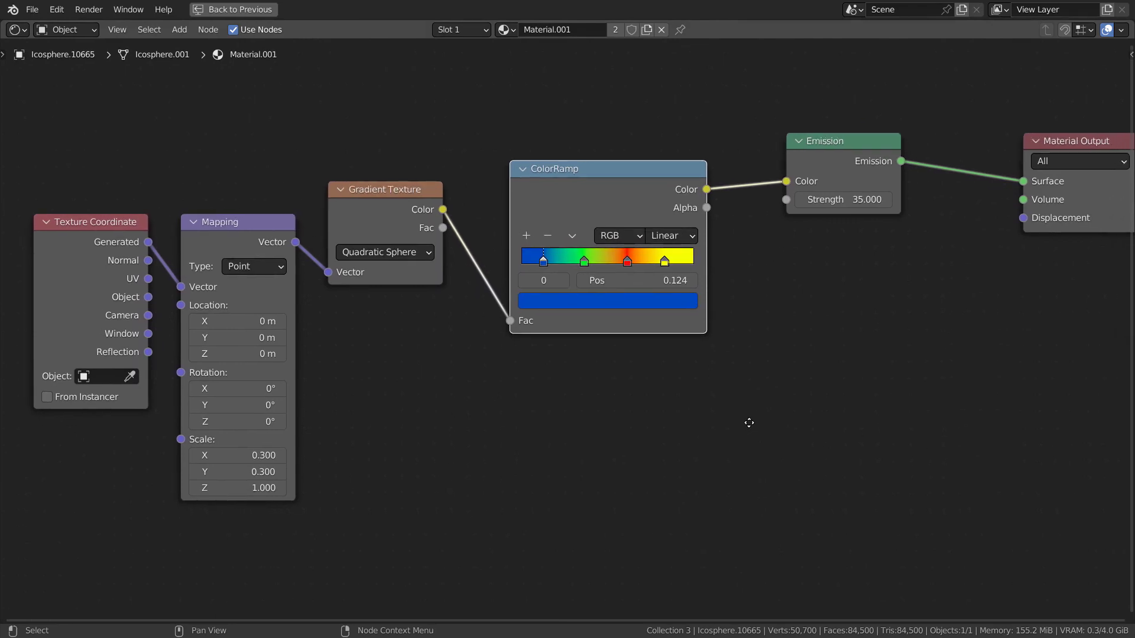
{"action": "left_click_drag", "start_coordinate": [1047, 130], "coordinate": [959, 127]}
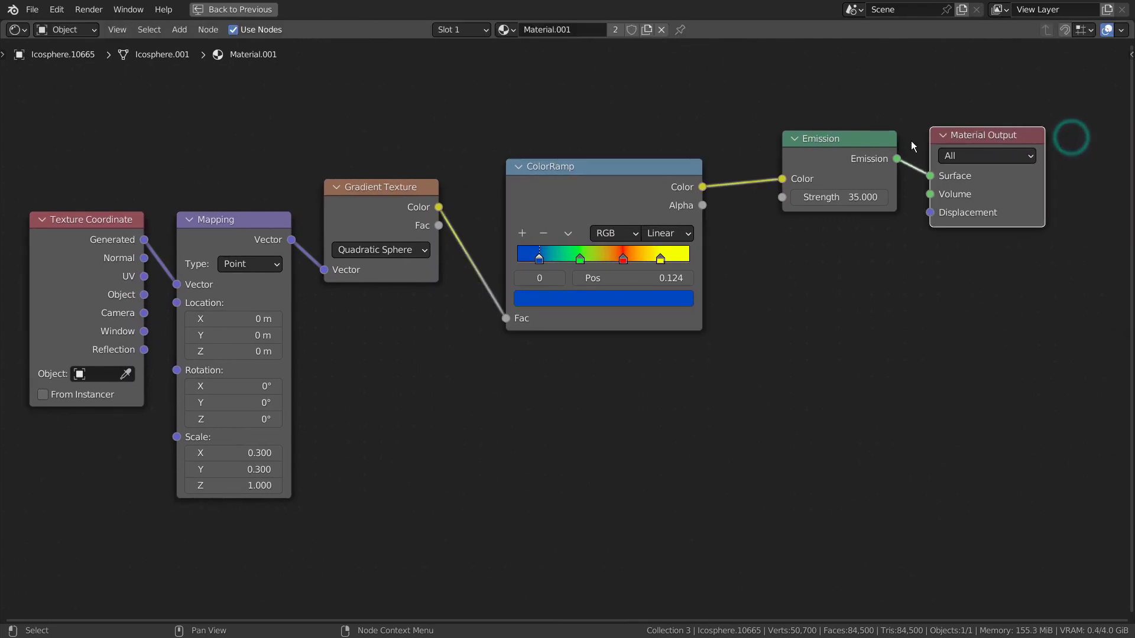
{"action": "left_click_drag", "start_coordinate": [881, 143], "coordinate": [842, 146]}
{"action": "middle_click_drag", "start_coordinate": [591, 367], "coordinate": [621, 367]}
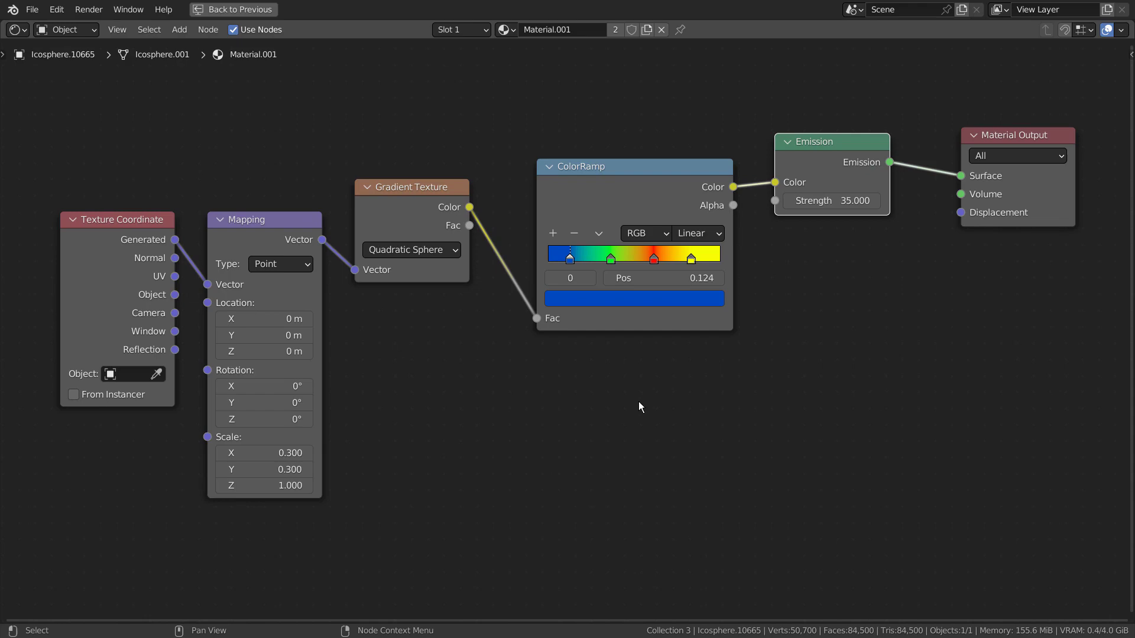
{"action": "key", "text": "ctrl"}
{"action": "key", "text": "ctrl+space"}
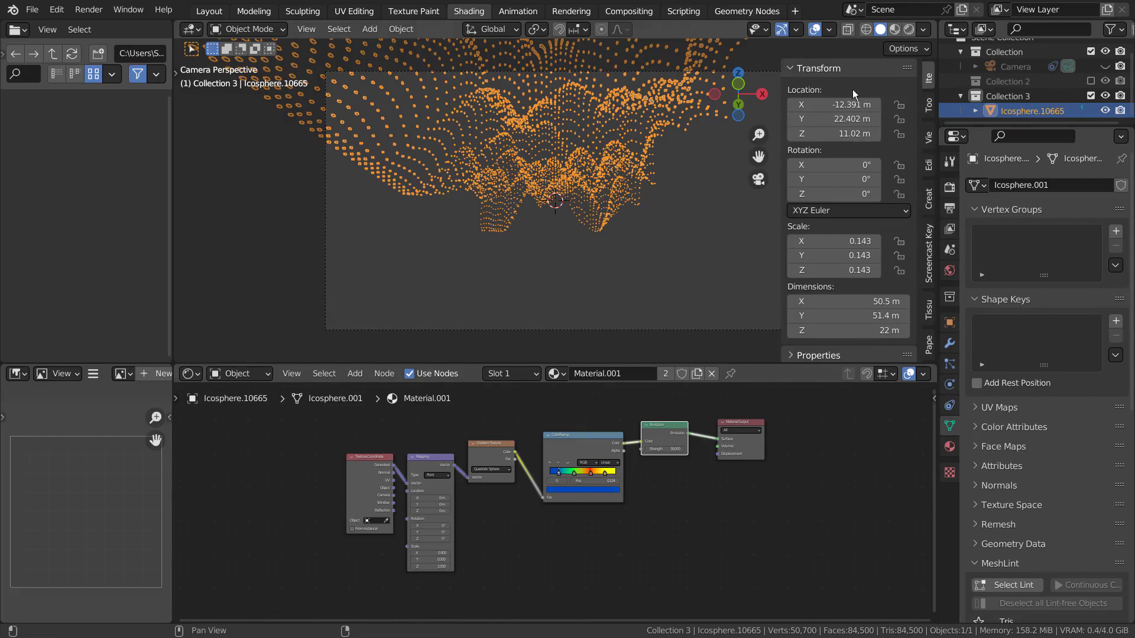
Switch the viewport to Rendered shading, deselect the terrain, and orbit to a side view.
{"action": "left_click", "coordinate": [894, 28]}
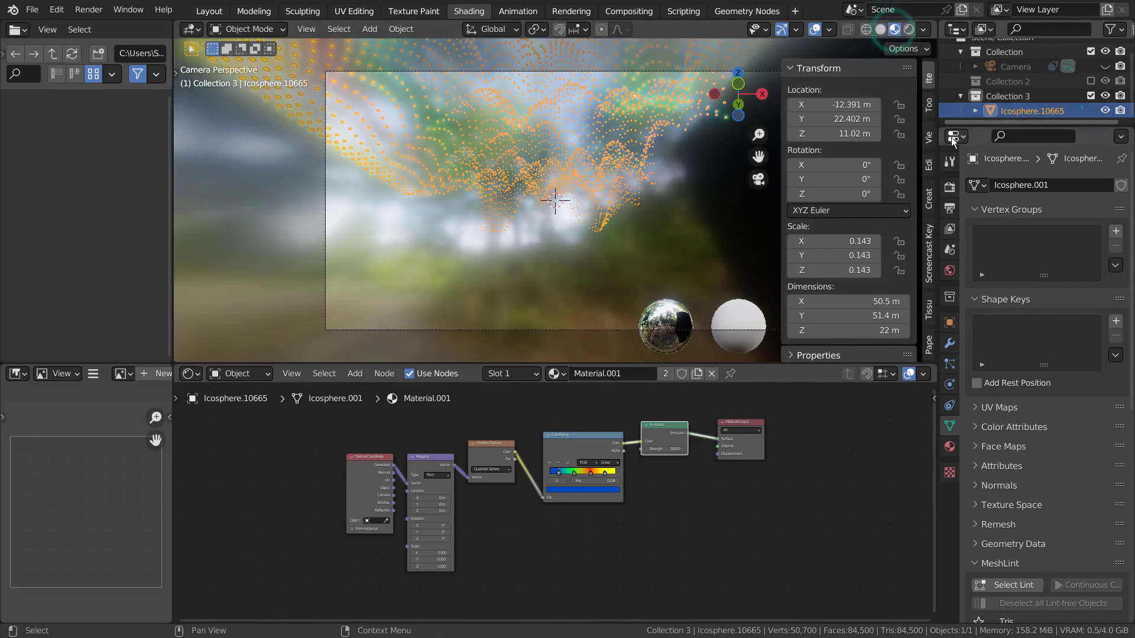
{"action": "left_click", "coordinate": [909, 29]}
{"action": "left_click", "coordinate": [760, 218]}
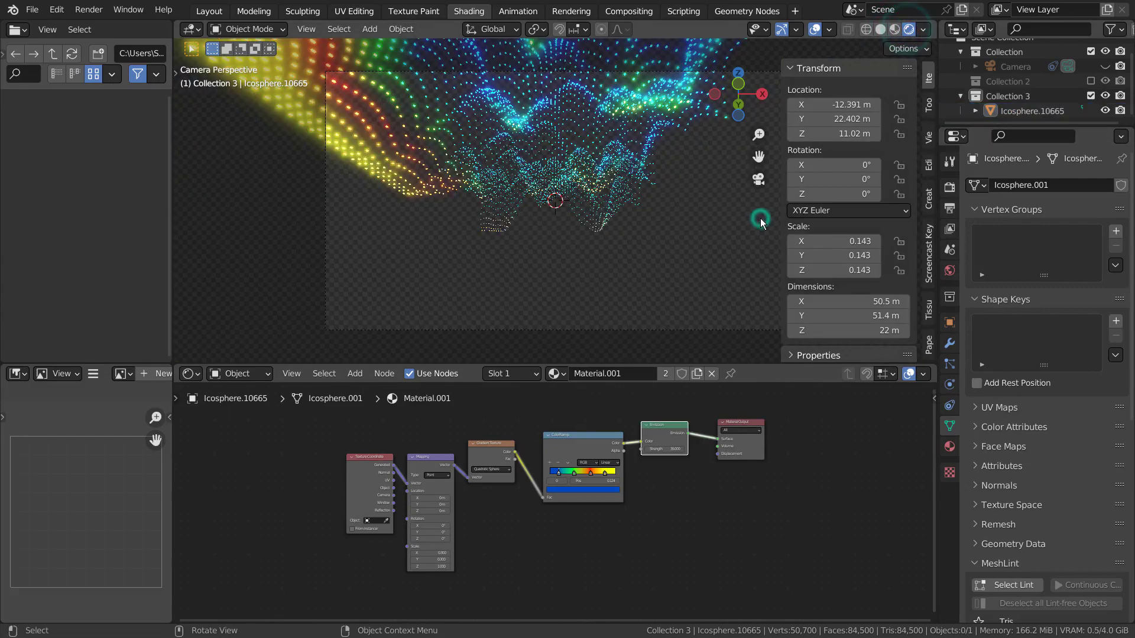
{"action": "middle_click_drag", "start_coordinate": [709, 231], "coordinate": [696, 259]}
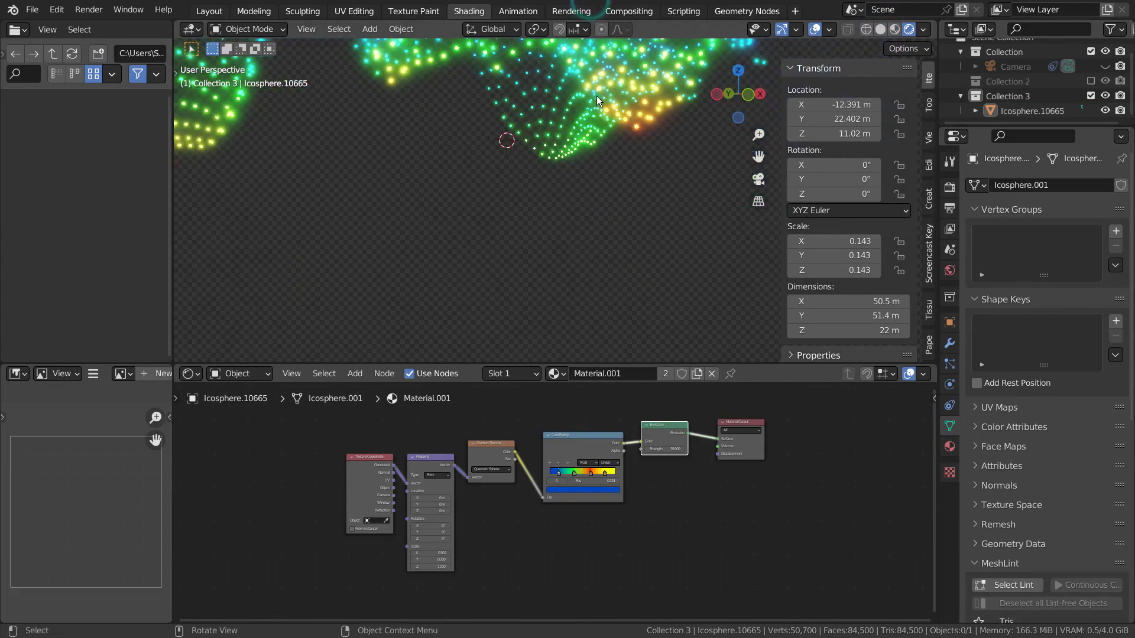
{"action": "middle_click_drag", "start_coordinate": [597, 96], "coordinate": [540, 212]}
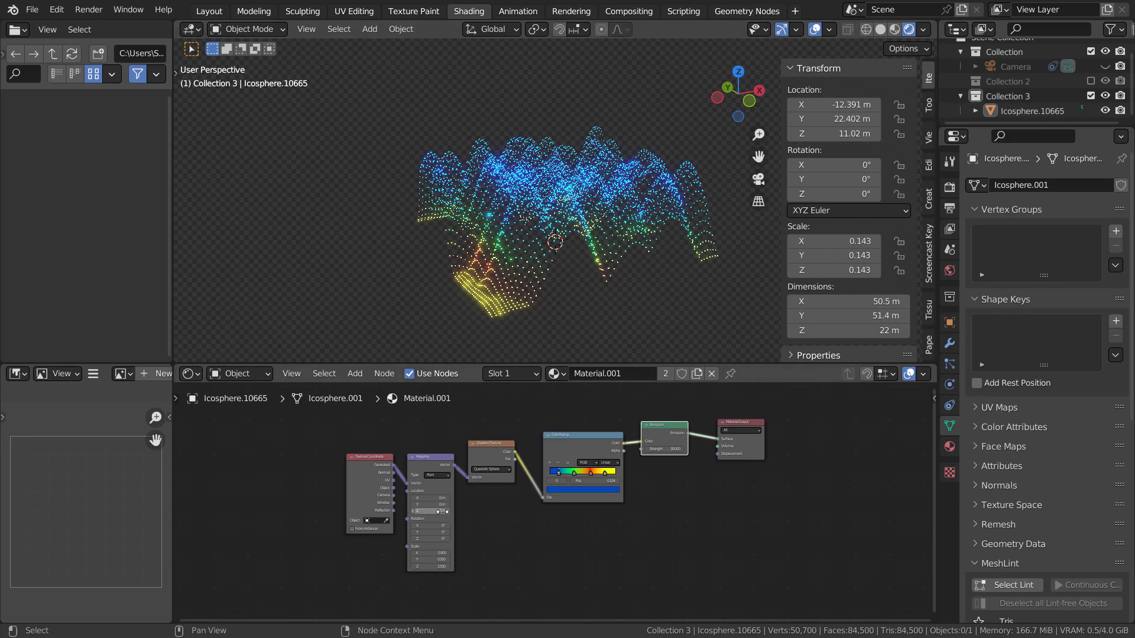
Try Mapping node X scale values of 2 and a negative value, then reset scale to 1.000.
{"action": "scroll", "coordinate": [461, 530], "scroll_direction": "up", "scroll_amount": 2}
{"action": "middle_click_drag", "start_coordinate": [495, 550], "coordinate": [394, 507], "text": "ctrl"}
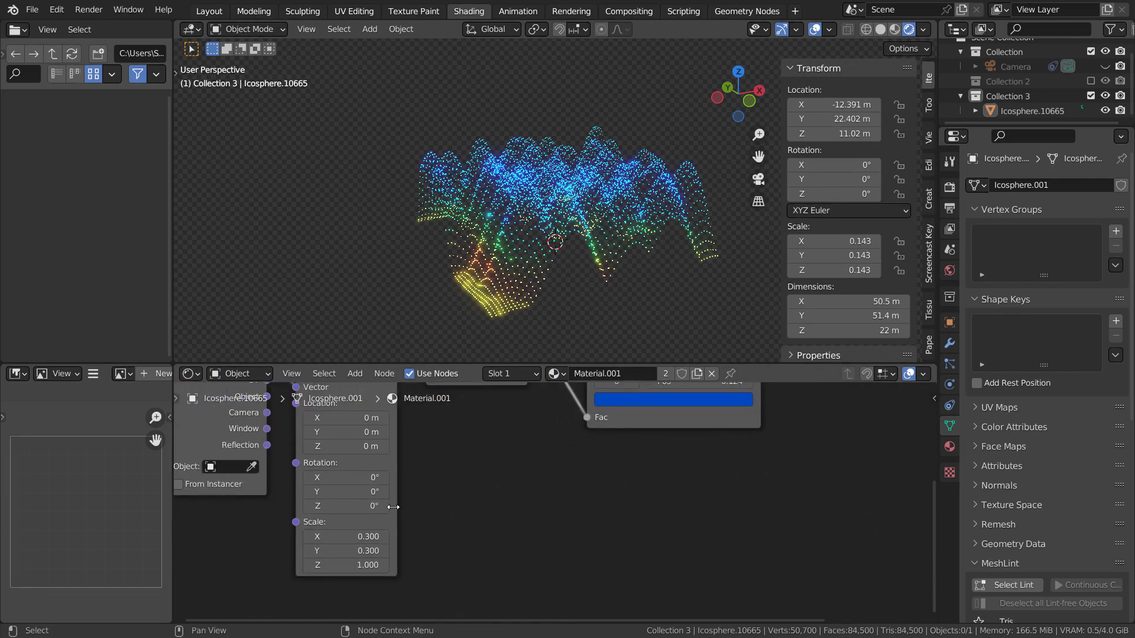
{"action": "middle_click_drag", "start_coordinate": [510, 480], "coordinate": [559, 459]}
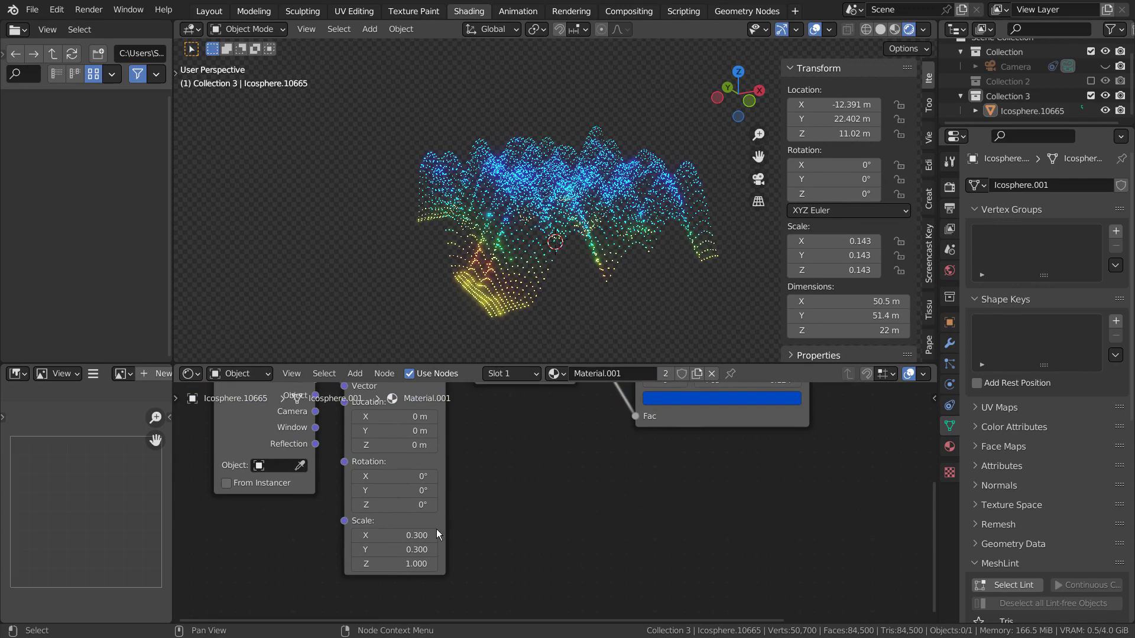
{"action": "left_click", "coordinate": [395, 535]}
{"action": "type", "text": "2"}
{"action": "key", "text": "Return"}
{"action": "left_click_drag", "start_coordinate": [395, 535], "coordinate": [363, 535]}
{"action": "key", "text": "BackSpace"}
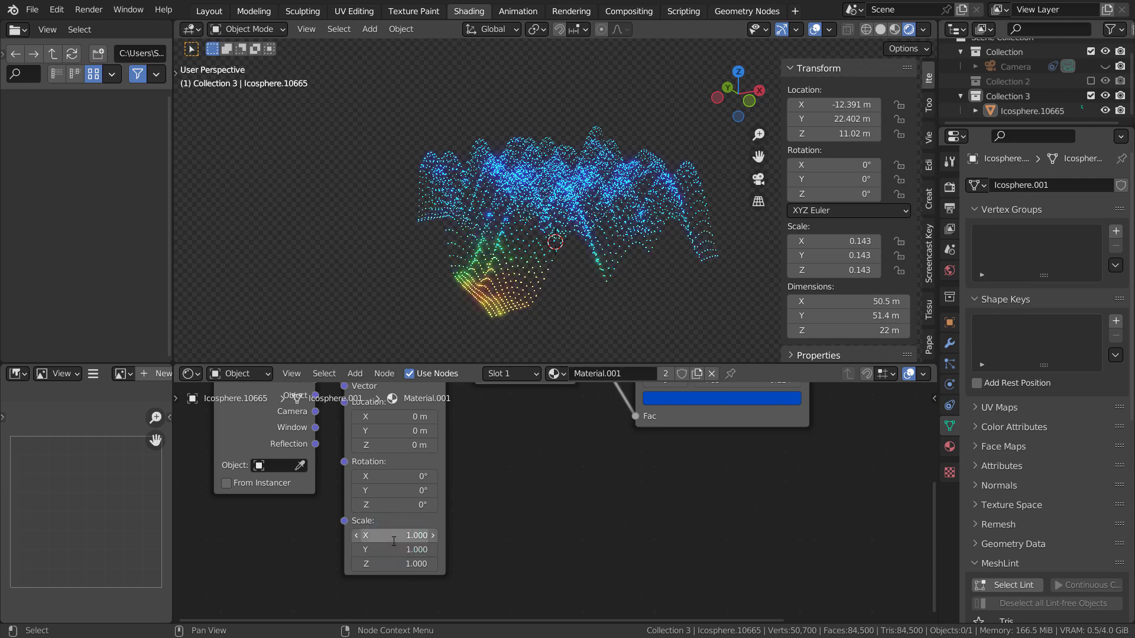
Set the Mapping node's Y and X scale to -0.400 and check the texture nodes.
{"action": "mouse_move", "coordinate": [394, 550]}
{"action": "left_mouse_down"}
{"action": "mouse_move", "coordinate": [361, 550]}
{"action": "mouse_move", "coordinate": [379, 549]}
{"action": "left_mouse_up"}
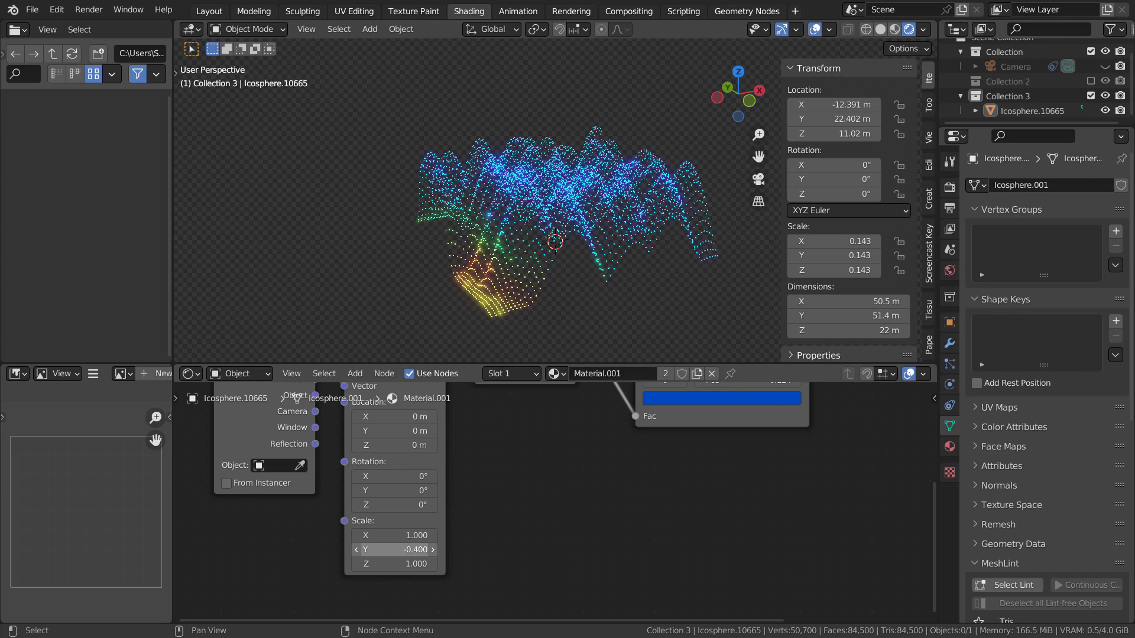
{"action": "left_click", "coordinate": [391, 535]}
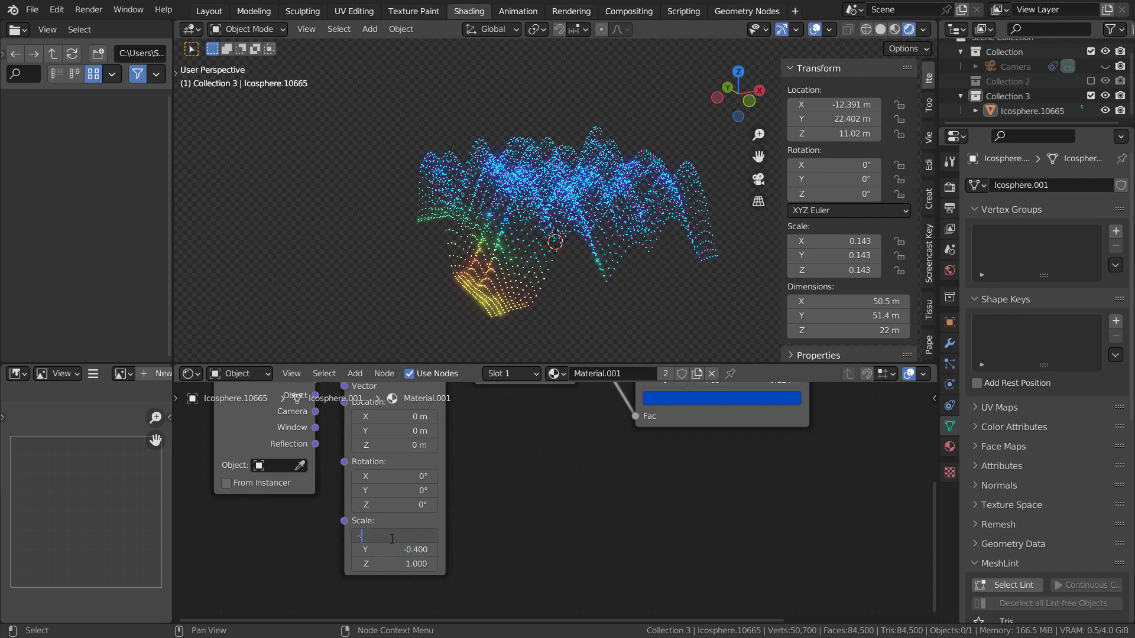
{"action": "key", "text": "Return"}
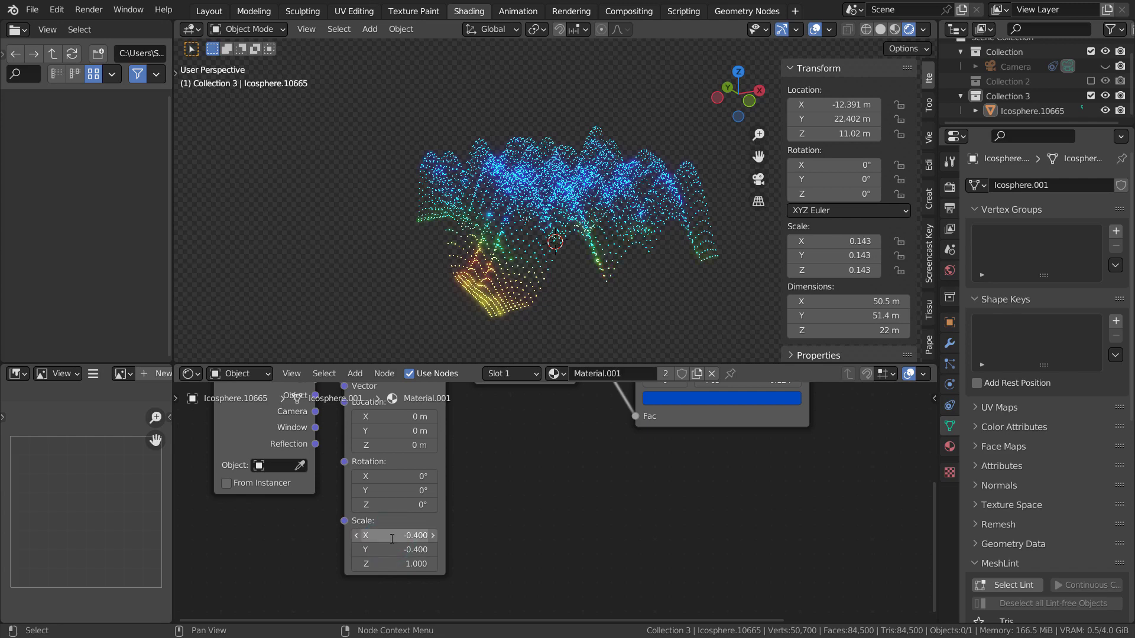
{"action": "middle_click_drag", "start_coordinate": [568, 251], "coordinate": [372, 225]}
{"action": "middle_click_drag", "start_coordinate": [601, 441], "coordinate": [456, 559]}
{"action": "middle_click_drag", "start_coordinate": [394, 480], "coordinate": [555, 453]}
Try the Linear and Easing gradient types, then return the Gradient Texture to Quadratic Sphere.
{"action": "left_click", "coordinate": [554, 453]}
{"action": "left_click", "coordinate": [552, 460]}
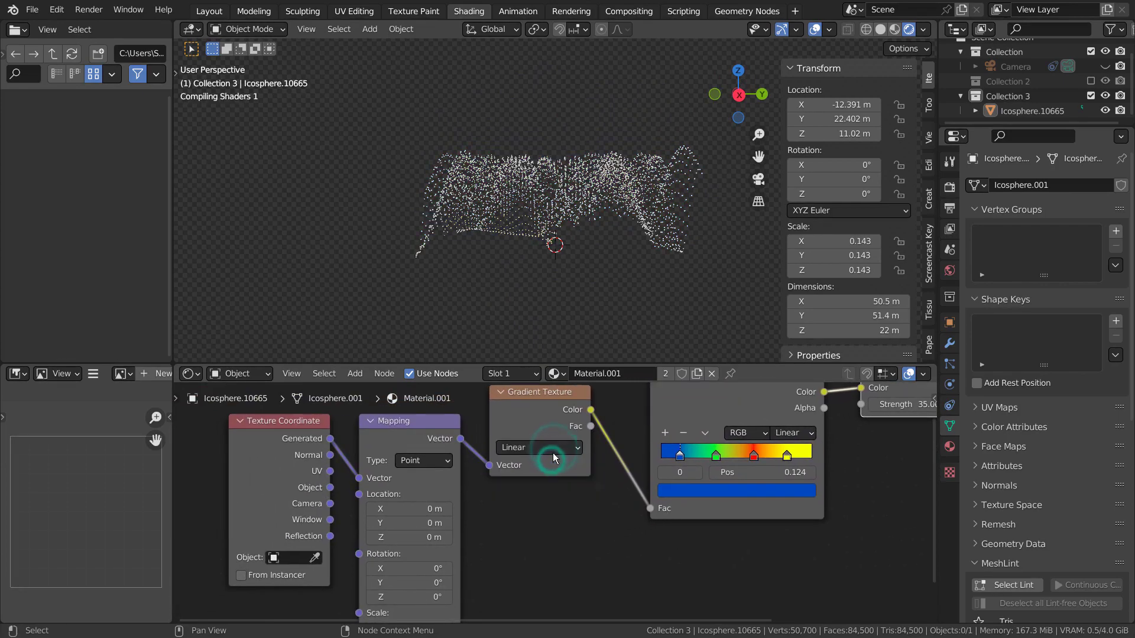
{"action": "middle_click_drag", "start_coordinate": [527, 261], "coordinate": [597, 285]}
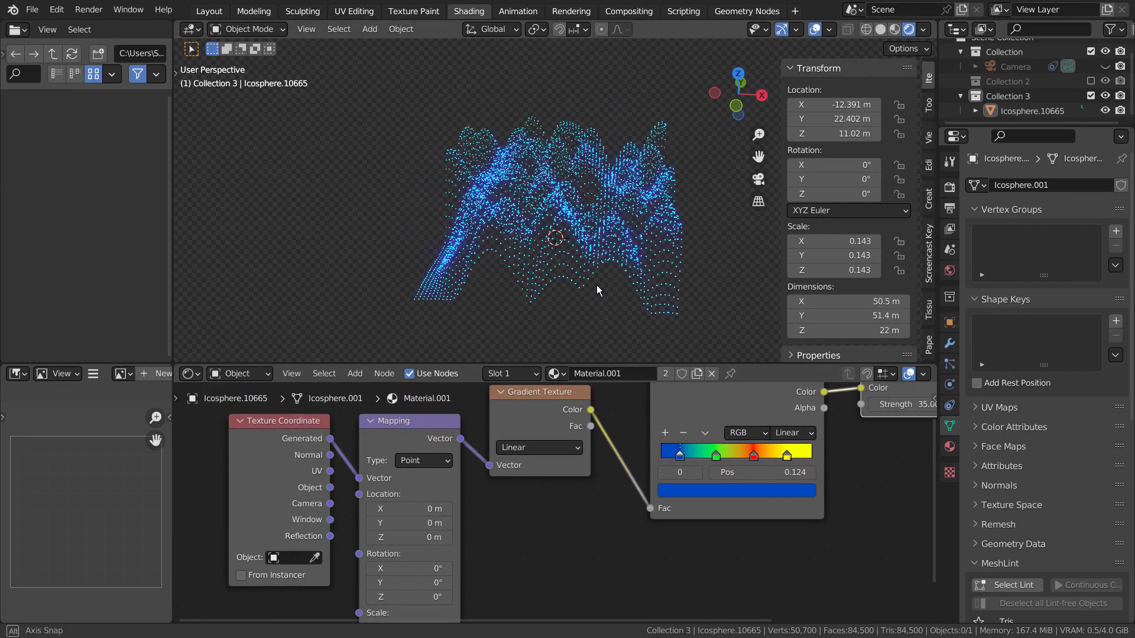
{"action": "left_click", "coordinate": [555, 448]}
{"action": "left_click", "coordinate": [562, 497]}
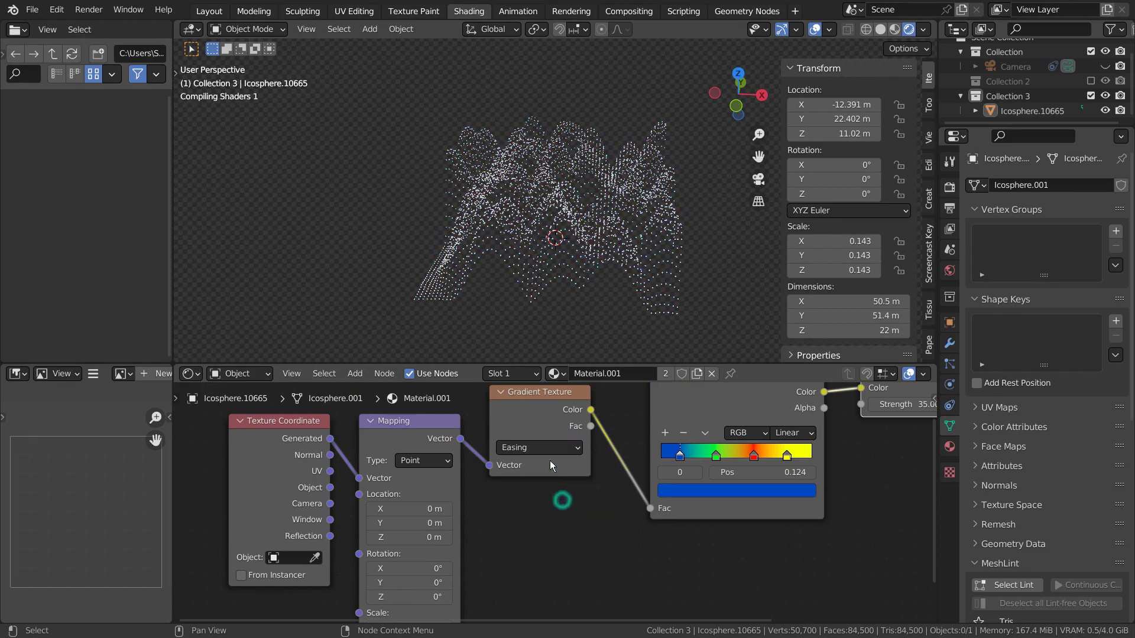
{"action": "left_click", "coordinate": [553, 448]}
{"action": "left_click", "coordinate": [545, 541]}
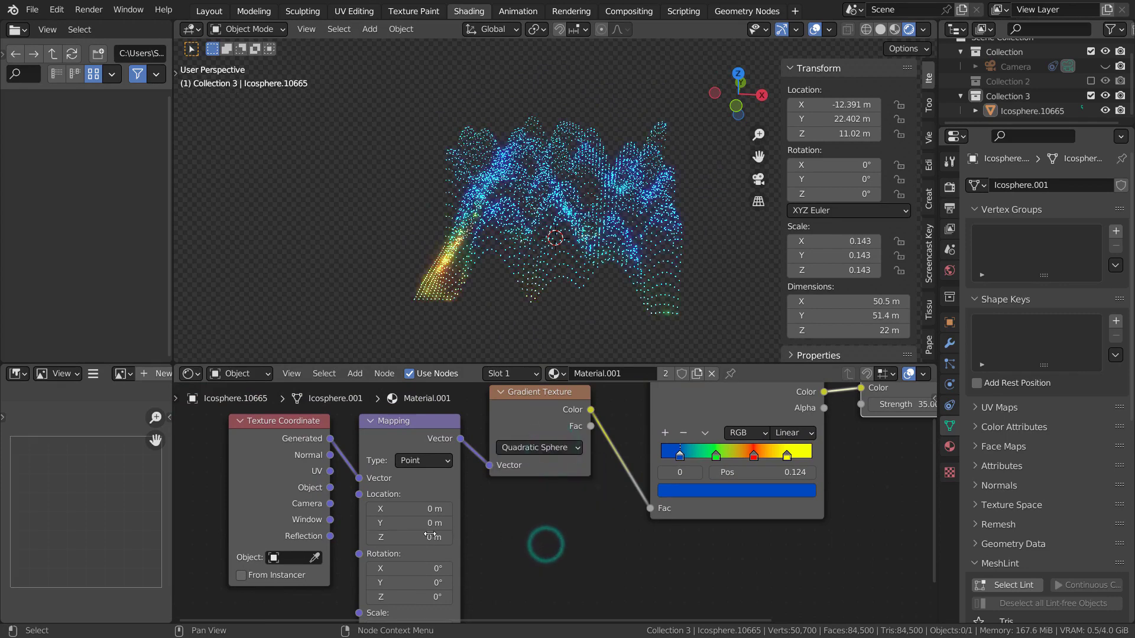
Offset the Mapping location to X 0.42 m, Y 0.1 m, Z -0.65 m and inspect the glow.
{"action": "left_click_drag", "start_coordinate": [399, 510], "coordinate": [362, 538]}
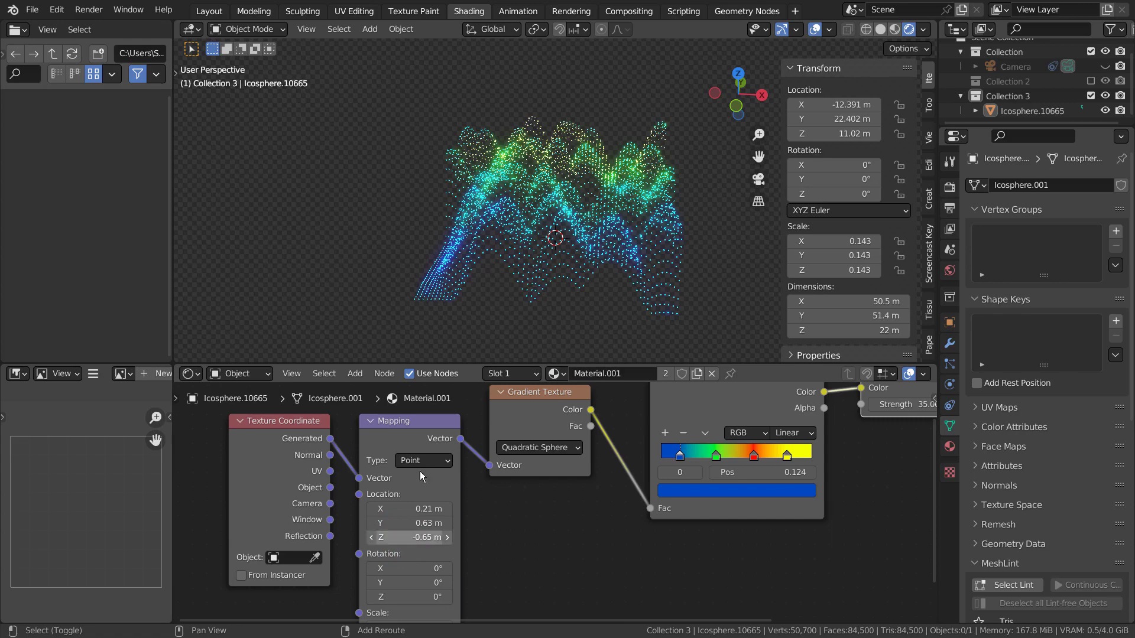
{"action": "middle_click_drag", "start_coordinate": [579, 278], "coordinate": [653, 277]}
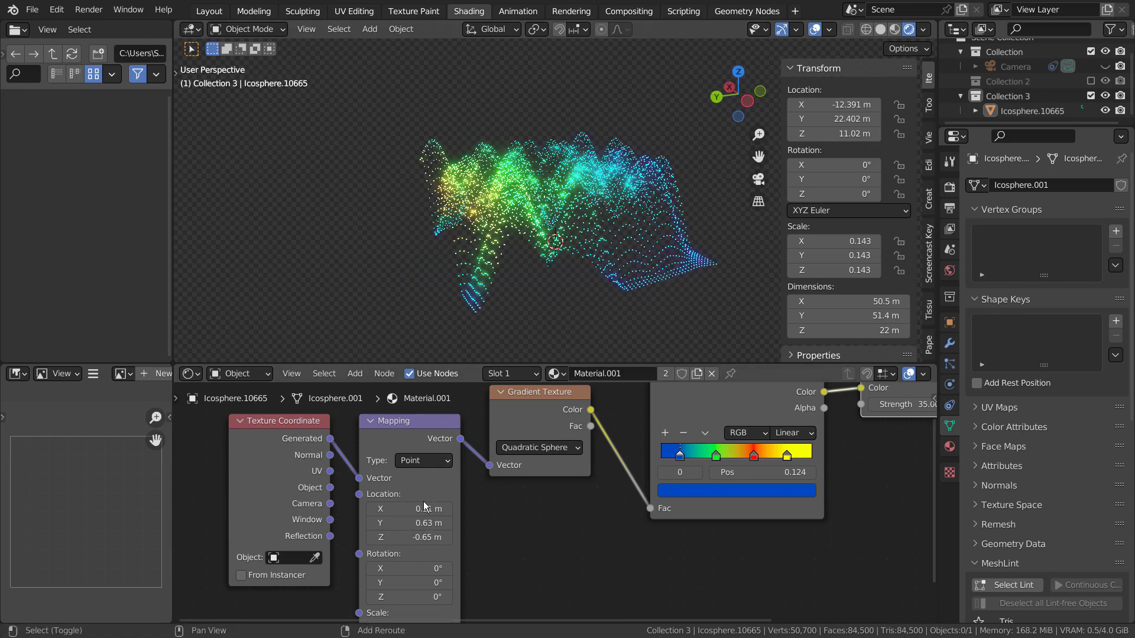
{"action": "left_click_drag", "start_coordinate": [426, 509], "coordinate": [387, 523]}
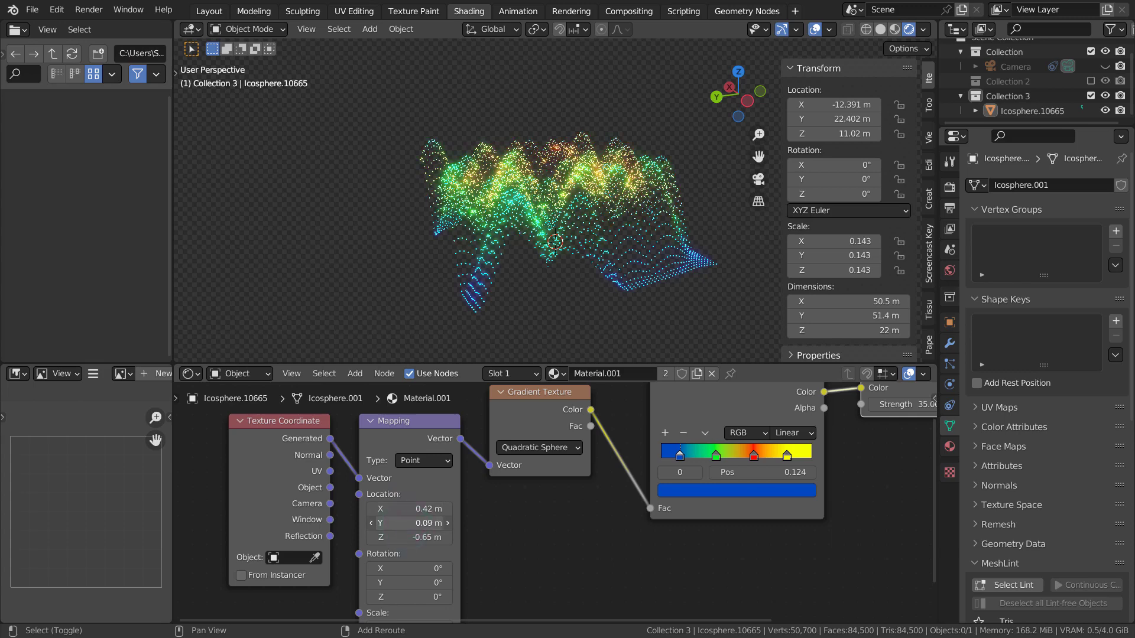
{"action": "middle_click_drag", "start_coordinate": [425, 248], "coordinate": [664, 243]}
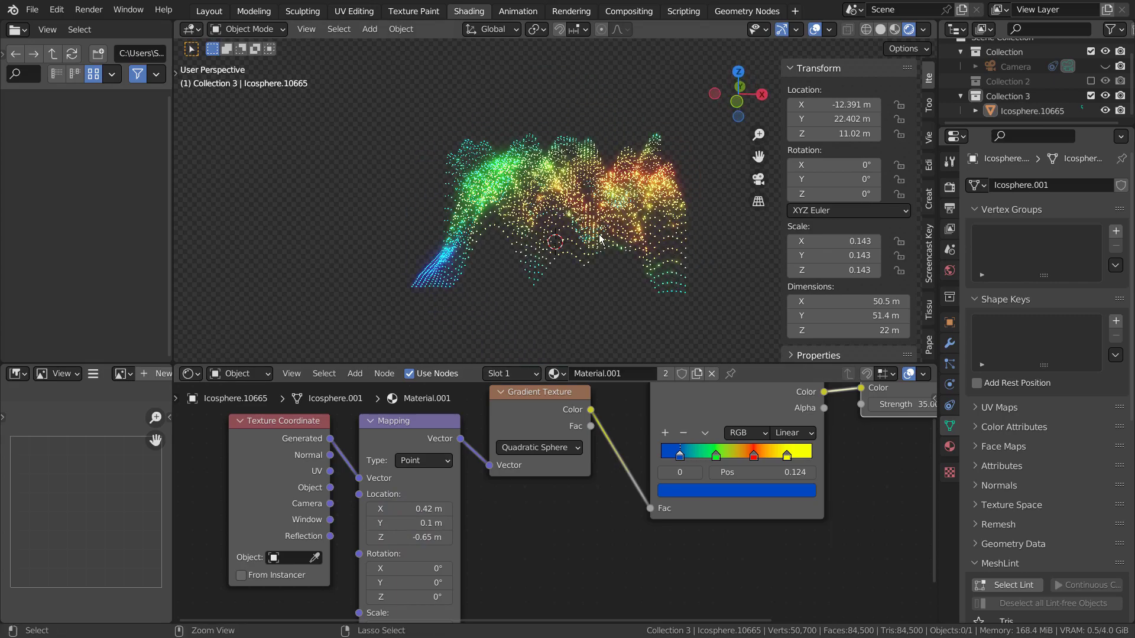
{"action": "scroll", "coordinate": [604, 165], "scroll_direction": "up", "scroll_amount": 10}
{"action": "middle_click_drag", "start_coordinate": [587, 159], "coordinate": [839, 195]}
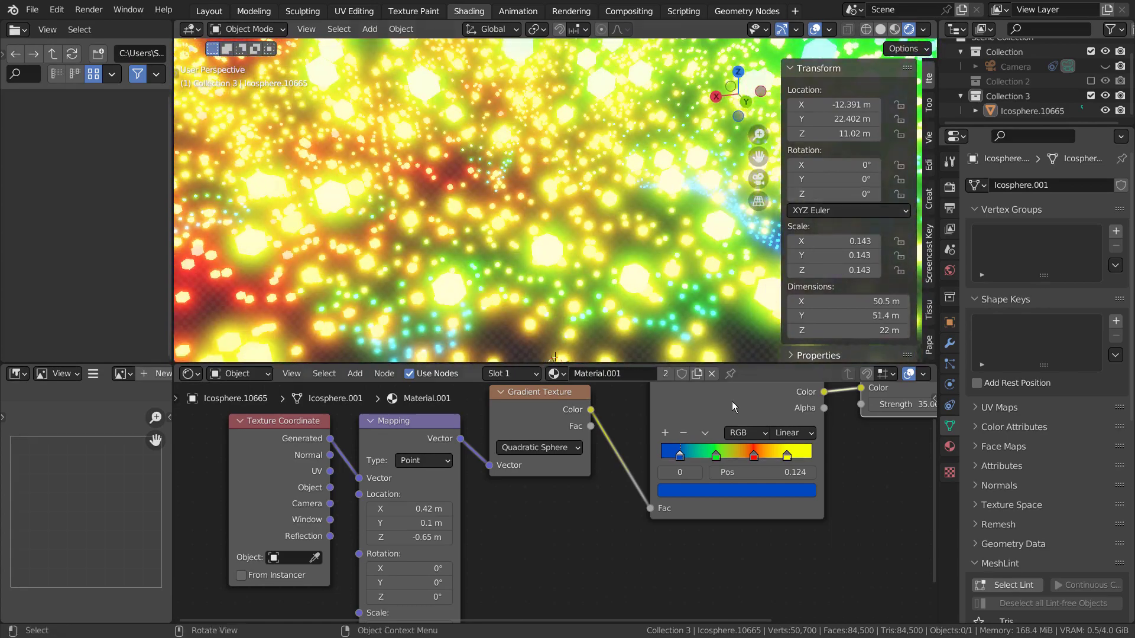
Maximize the node editor and frame the full chain from Texture Coordinate through ColorRamp to Emission.
{"action": "key", "text": "ctrl+space"}
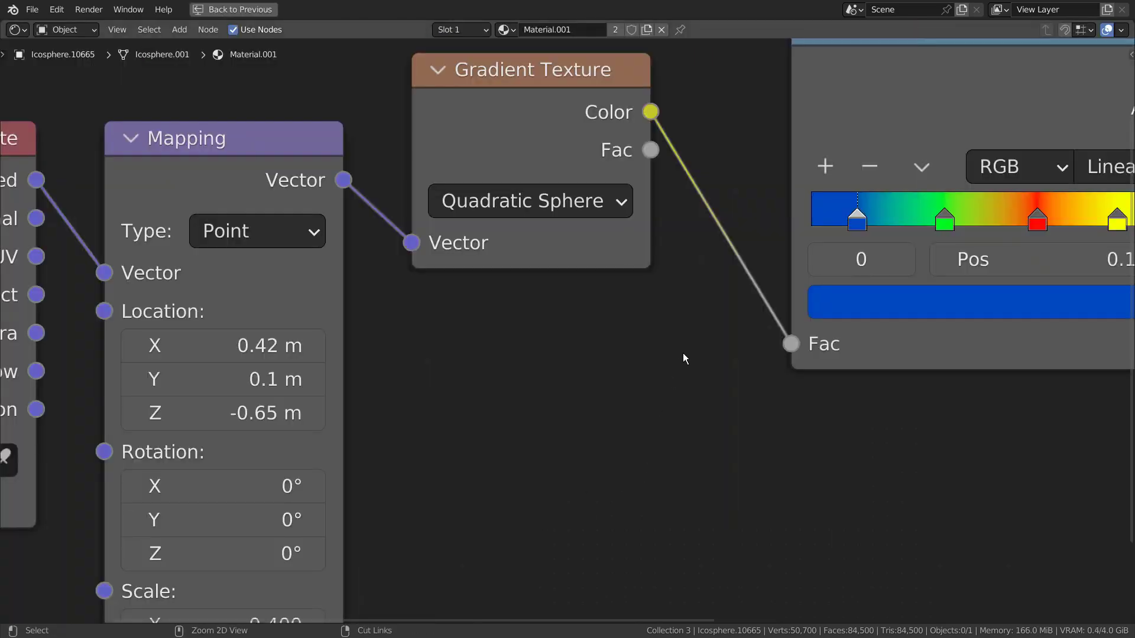
{"action": "middle_click_drag", "start_coordinate": [683, 353], "coordinate": [682, 467], "text": "ctrl"}
{"action": "key", "text": "Home"}
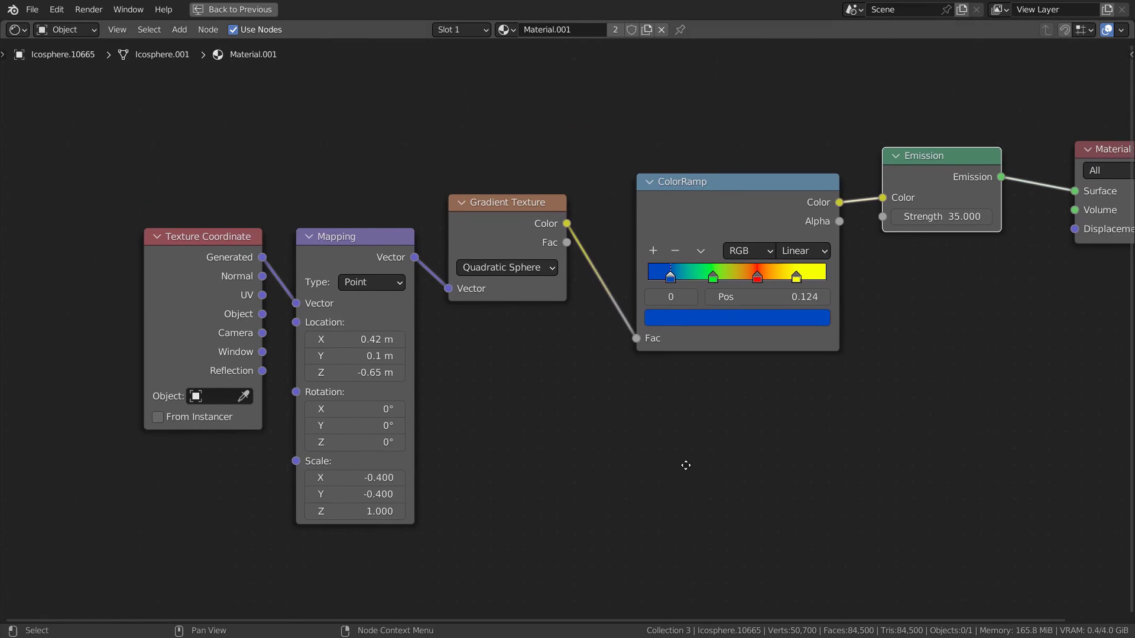